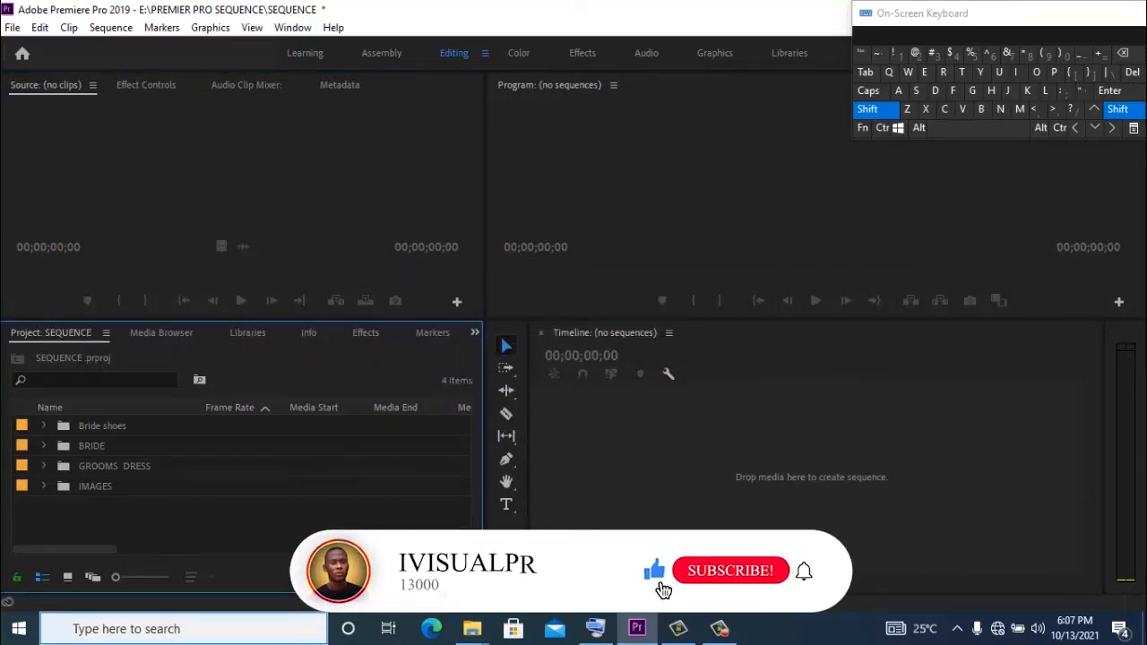
Open the New Sequence dialog to view its available presets and close it without creating a sequence.
{"action": "left_click", "coordinate": [12, 26]}
{"action": "mouse_move", "coordinate": [42, 56]}
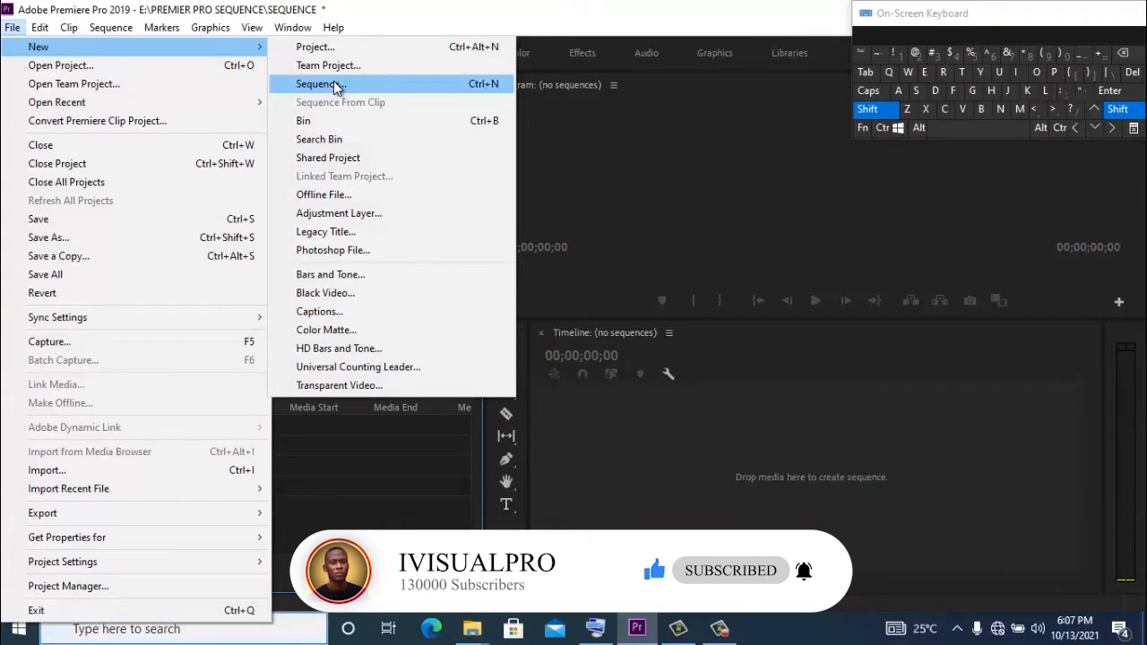
{"action": "left_click", "coordinate": [387, 83]}
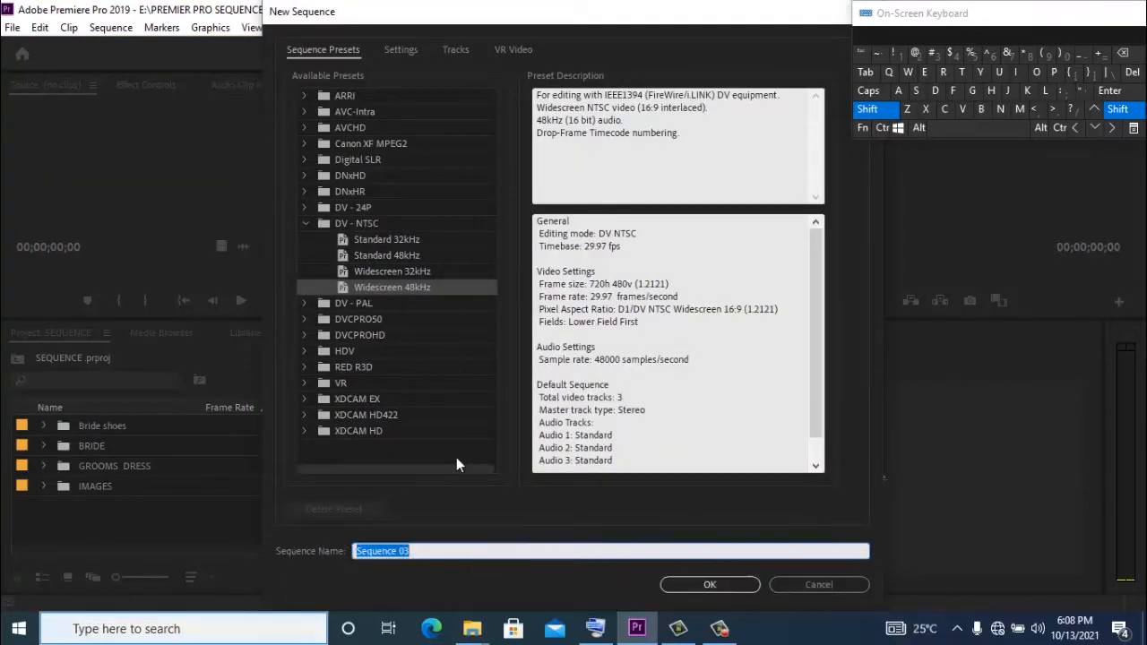
{"action": "left_click", "coordinate": [834, 585]}
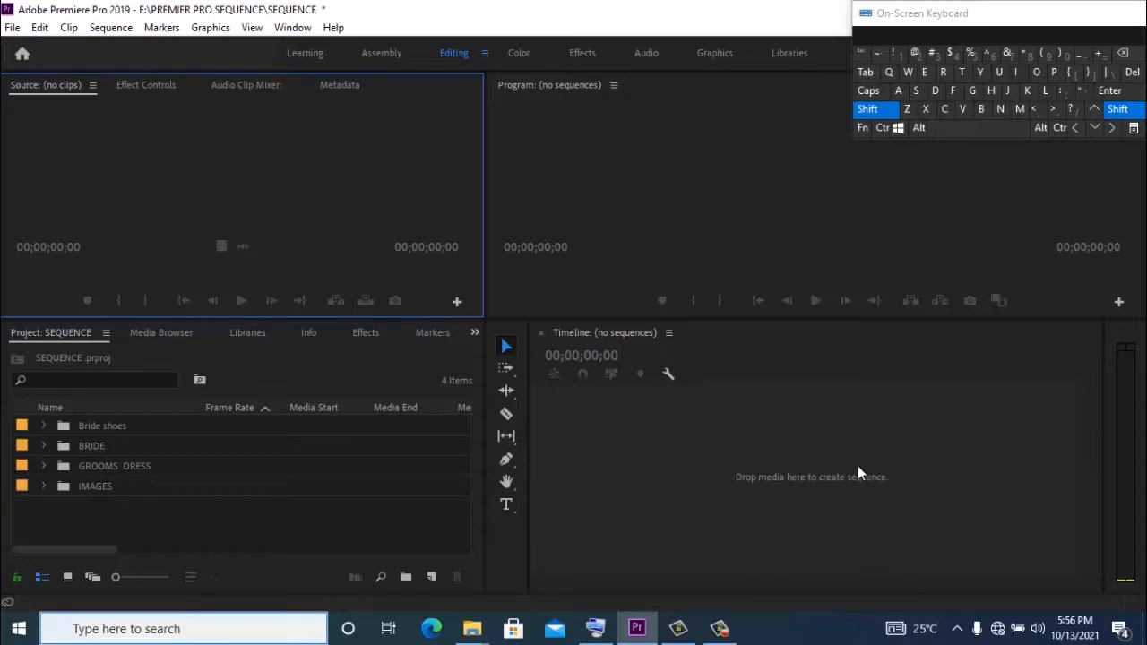
Expand the Bride shoes bin to view its clips and collapse it again.
{"action": "left_click", "coordinate": [407, 523]}
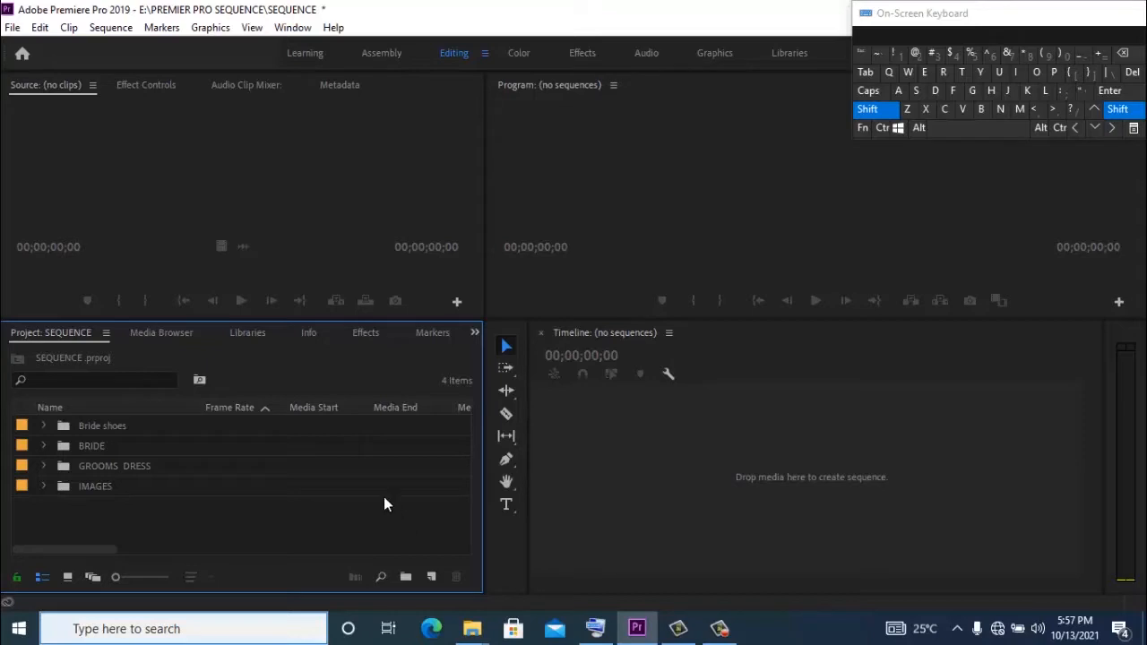
{"action": "left_click", "coordinate": [44, 426]}
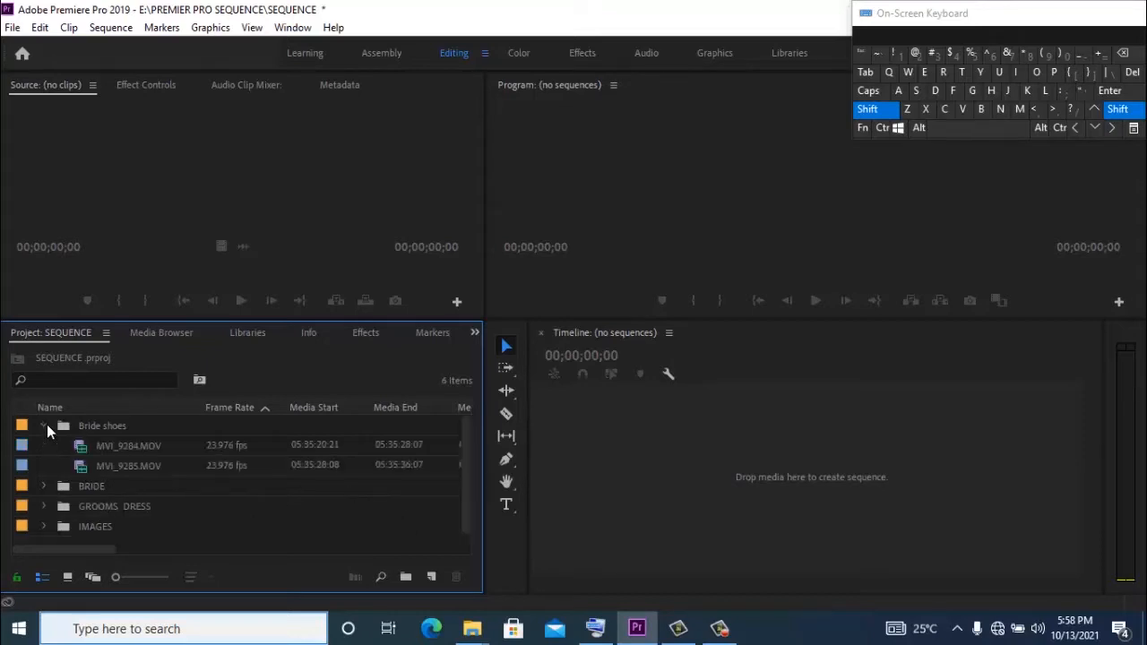
{"action": "left_click", "coordinate": [44, 425]}
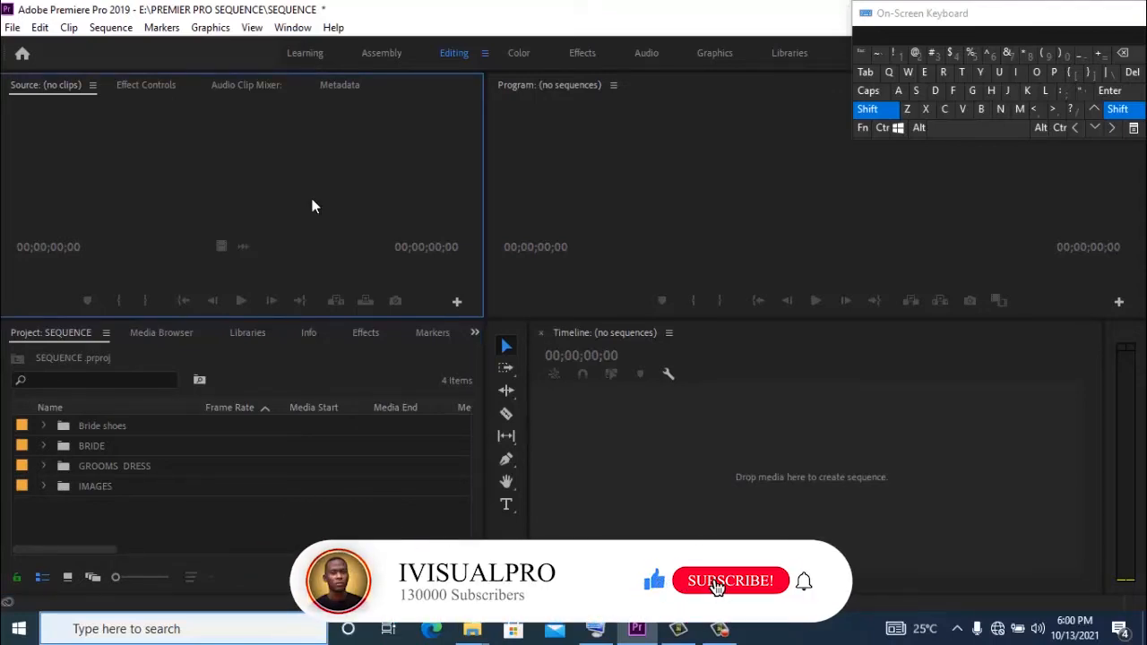
Try to create a sequence by placing the clip MVI_9261.MOV from the BRIDE bin in the empty timeline.
{"action": "left_click", "coordinate": [633, 496]}
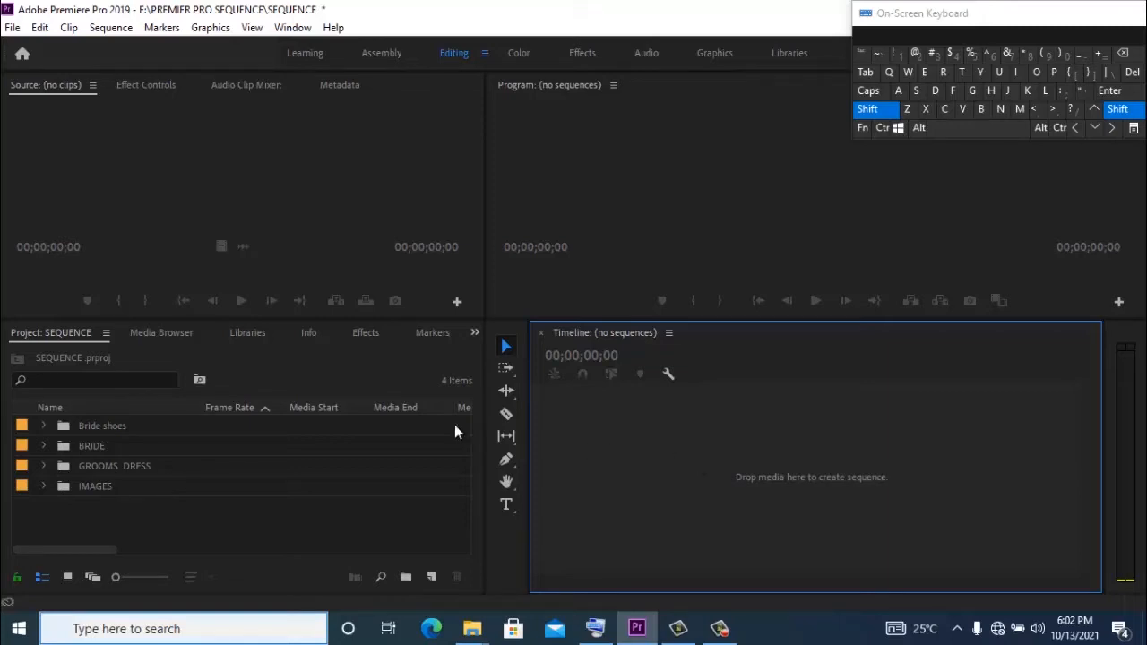
{"action": "left_click", "coordinate": [40, 447]}
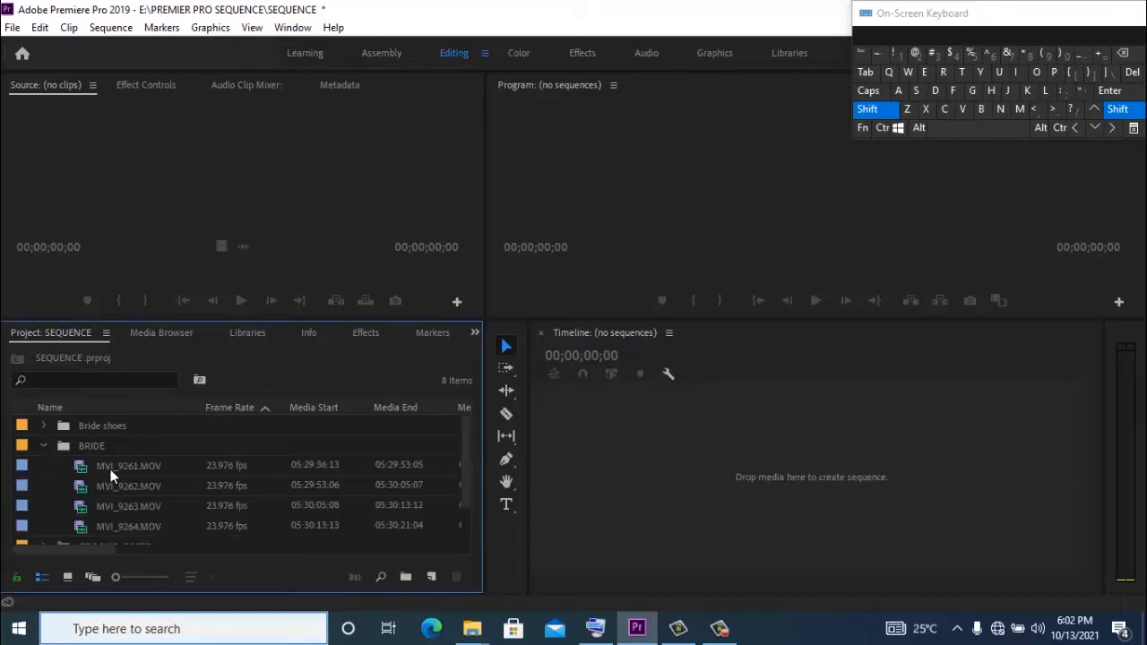
{"action": "left_click", "coordinate": [236, 465]}
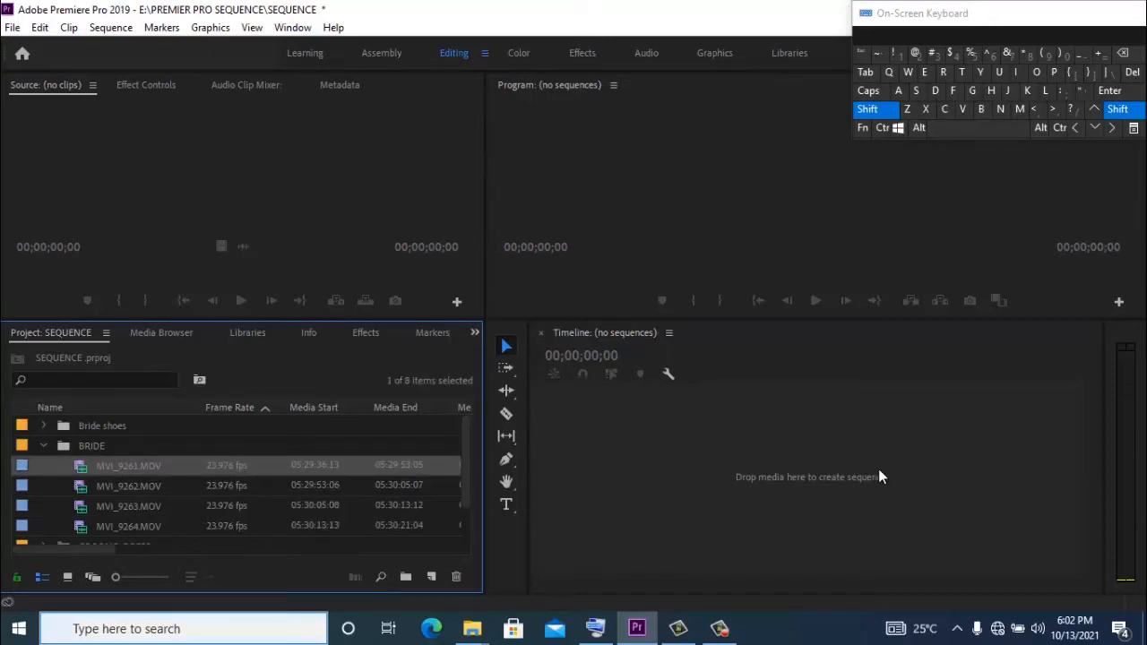
{"action": "left_click_drag", "start_coordinate": [236, 467], "coordinate": [740, 463]}
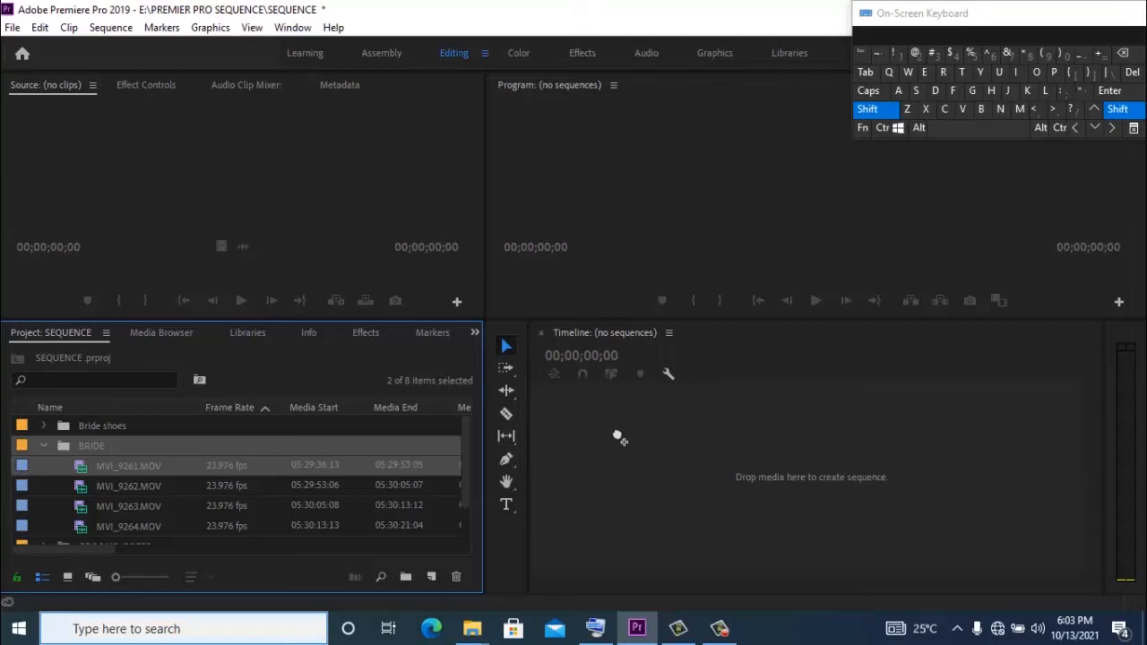
{"action": "left_click", "coordinate": [42, 445]}
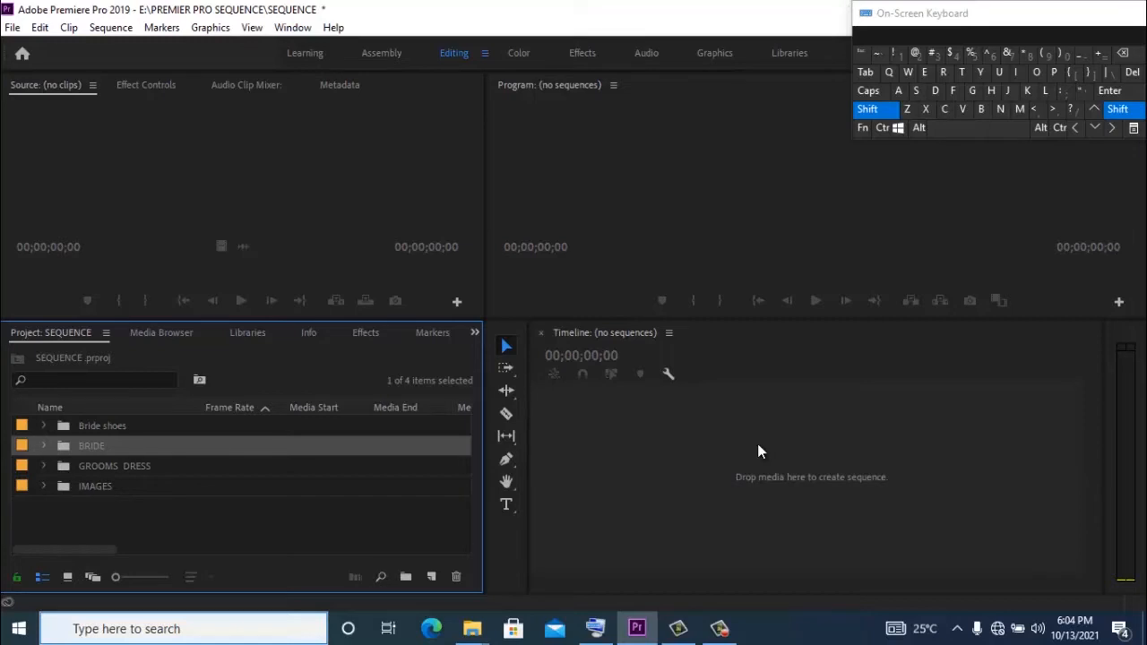
Start a new sequence item from the project bin area, view the sequence settings, and cancel the dialog.
{"action": "right_click", "coordinate": [347, 525]}
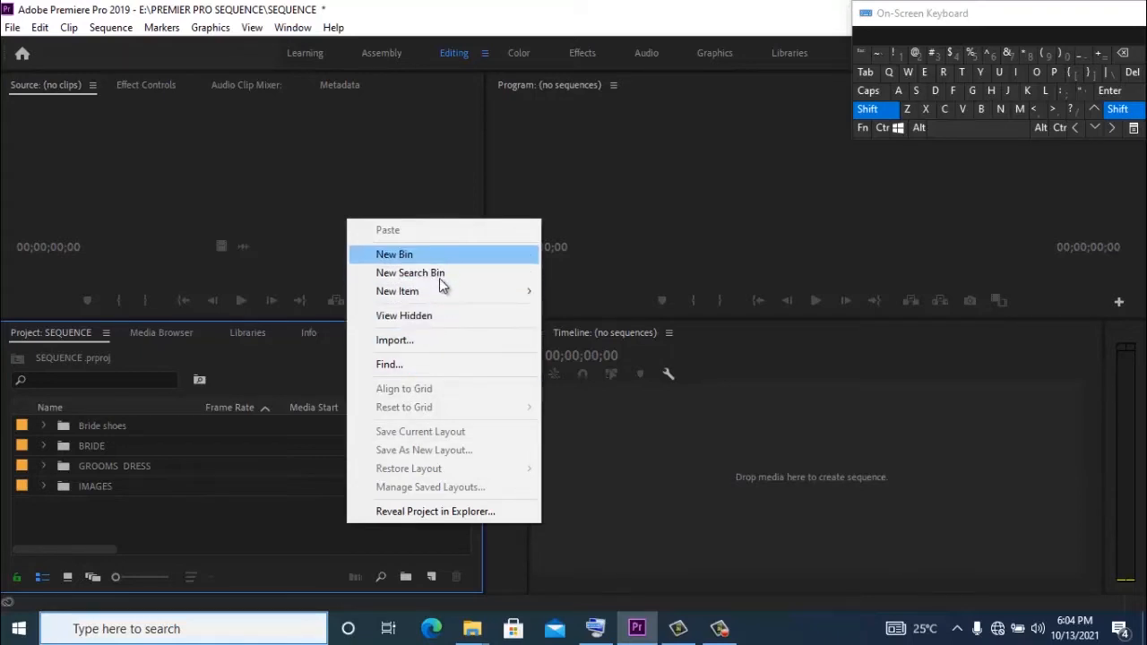
{"action": "mouse_move", "coordinate": [442, 297]}
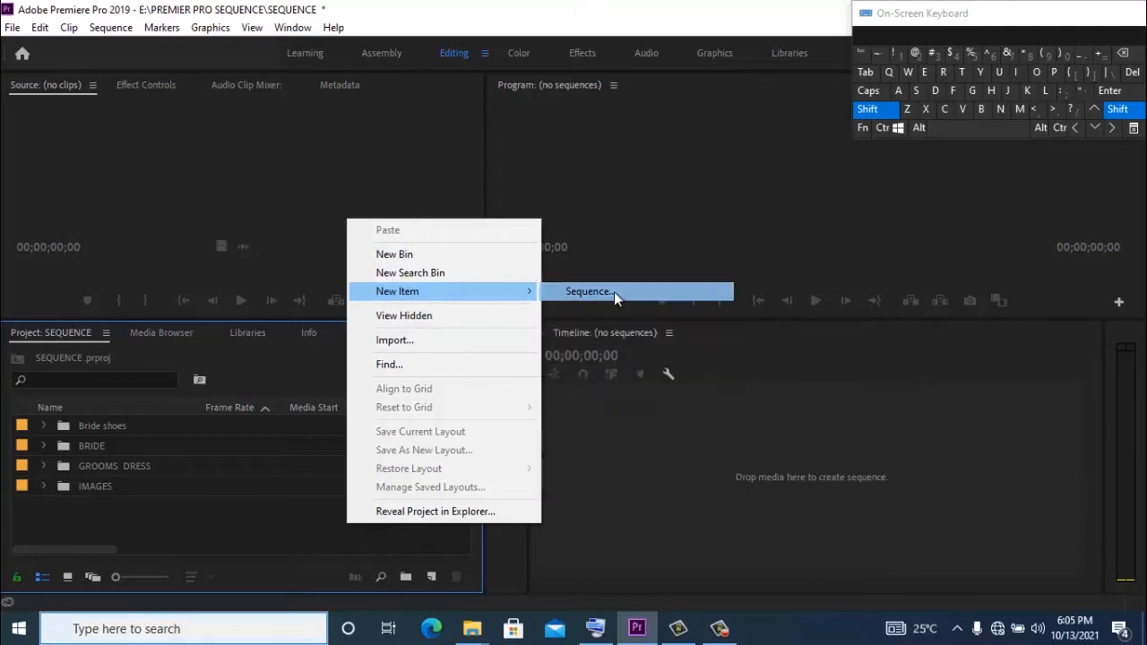
{"action": "left_click", "coordinate": [615, 292]}
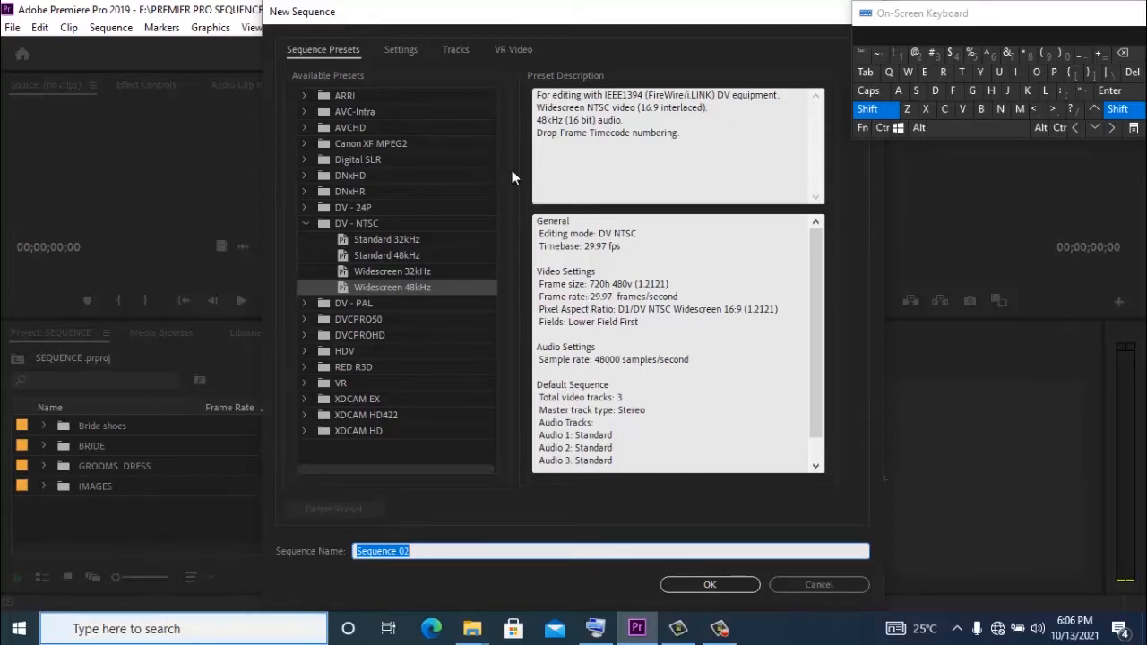
{"action": "left_click", "coordinate": [401, 50]}
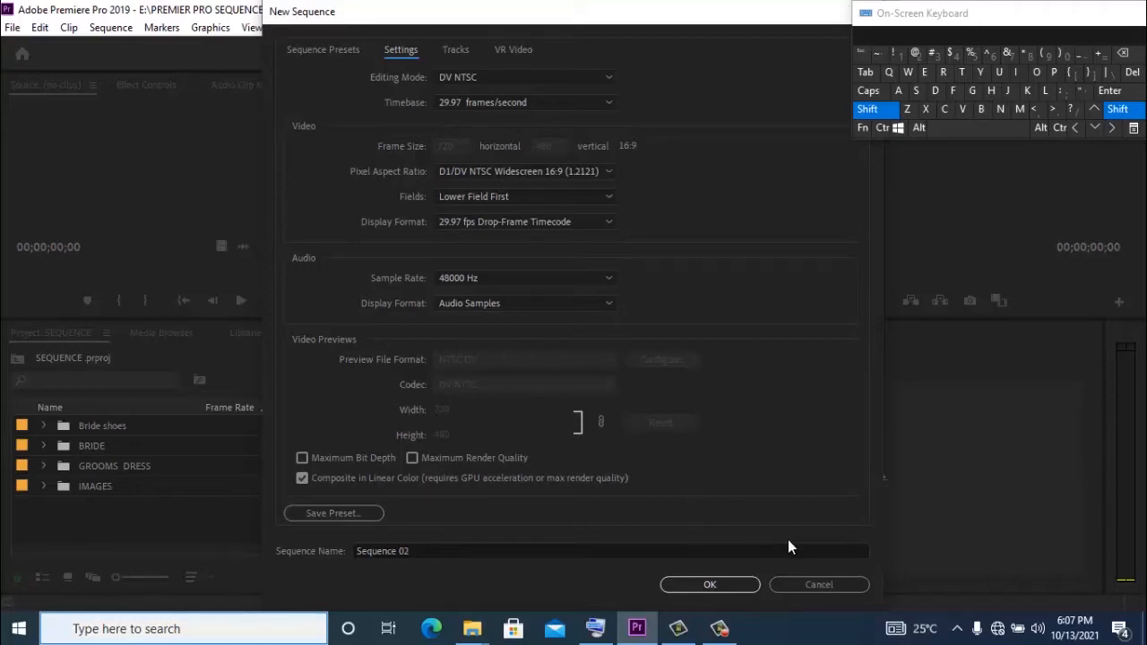
{"action": "left_click", "coordinate": [821, 583]}
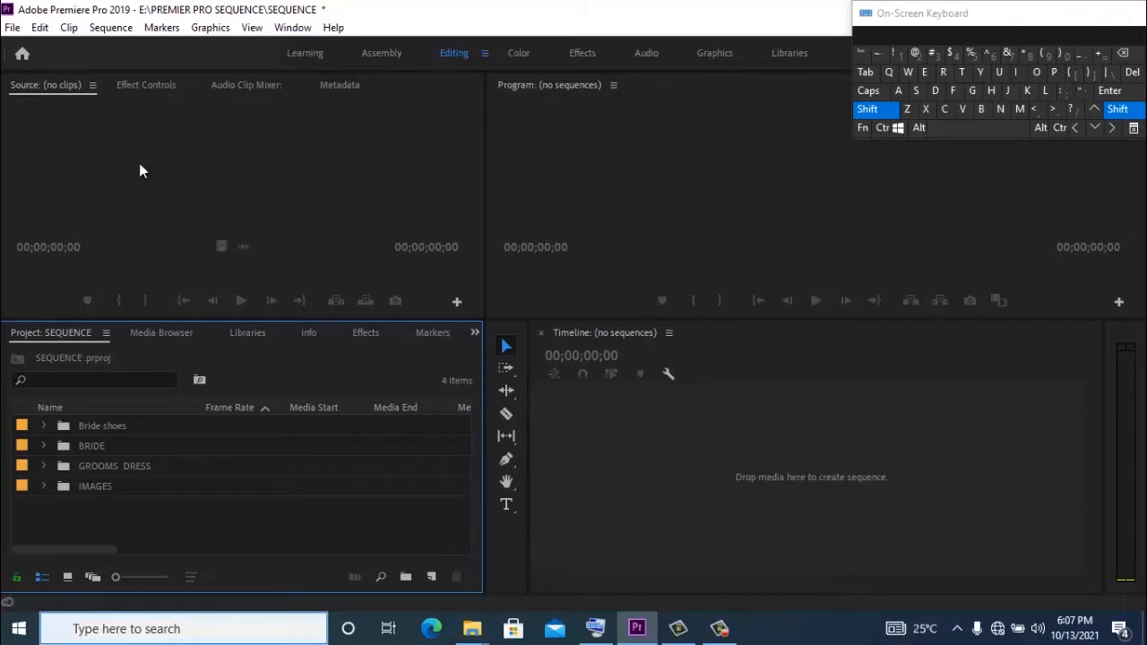
Start a new sequence from the main application commands, look over the sequence presets, and cancel the dialog.
{"action": "left_click", "coordinate": [7, 29]}
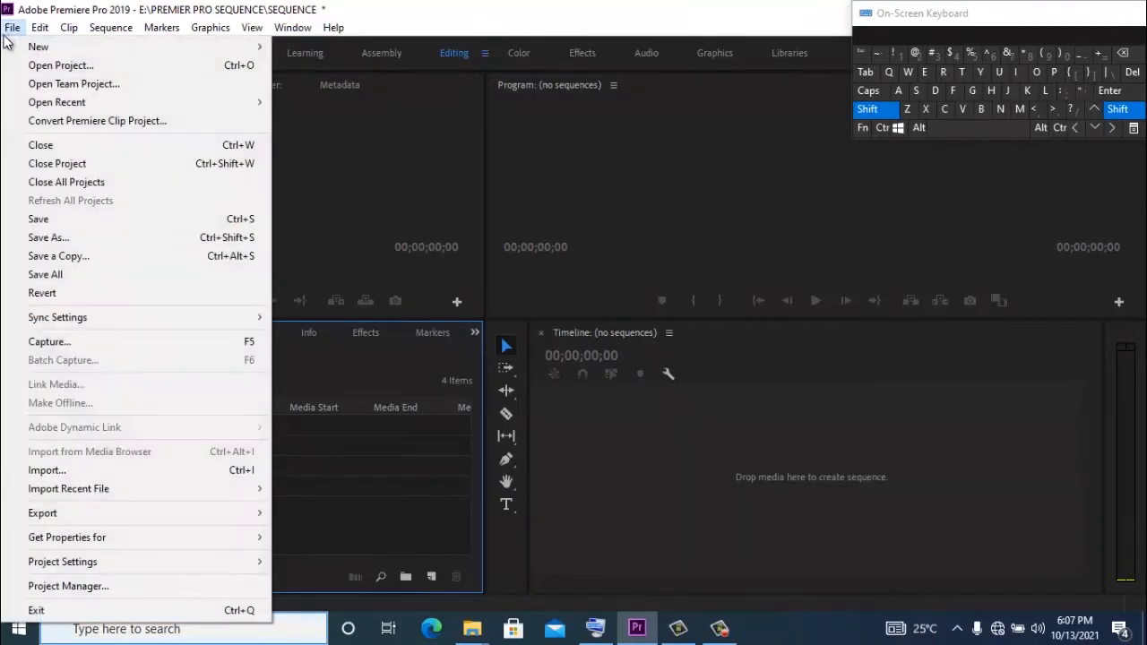
{"action": "mouse_move", "coordinate": [50, 52]}
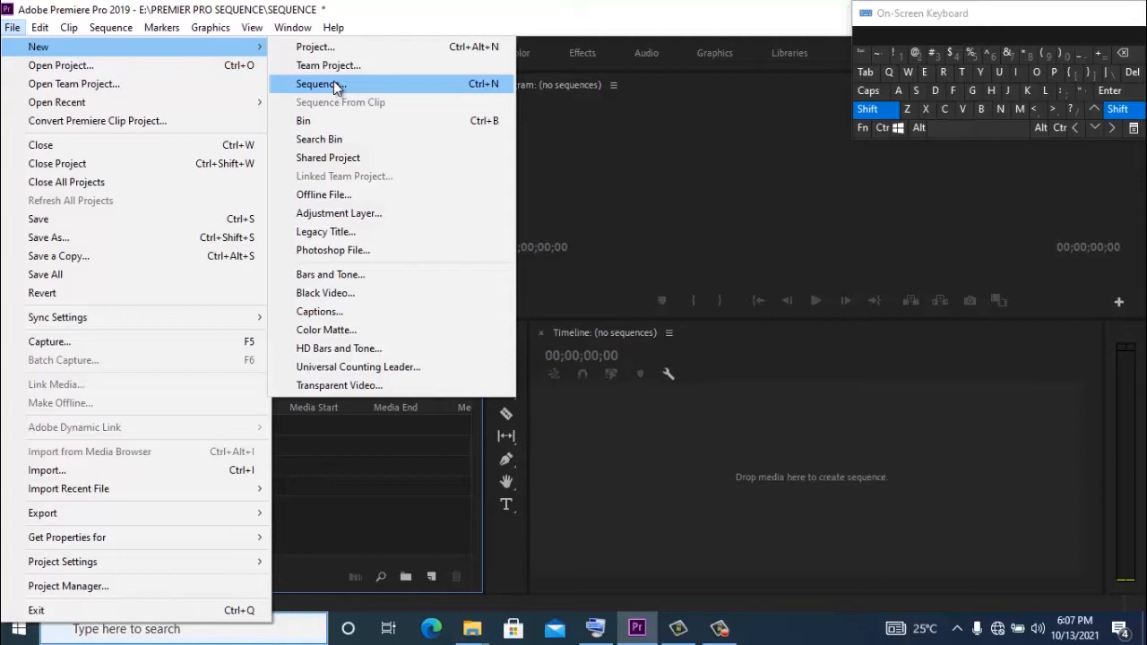
{"action": "left_click", "coordinate": [386, 84]}
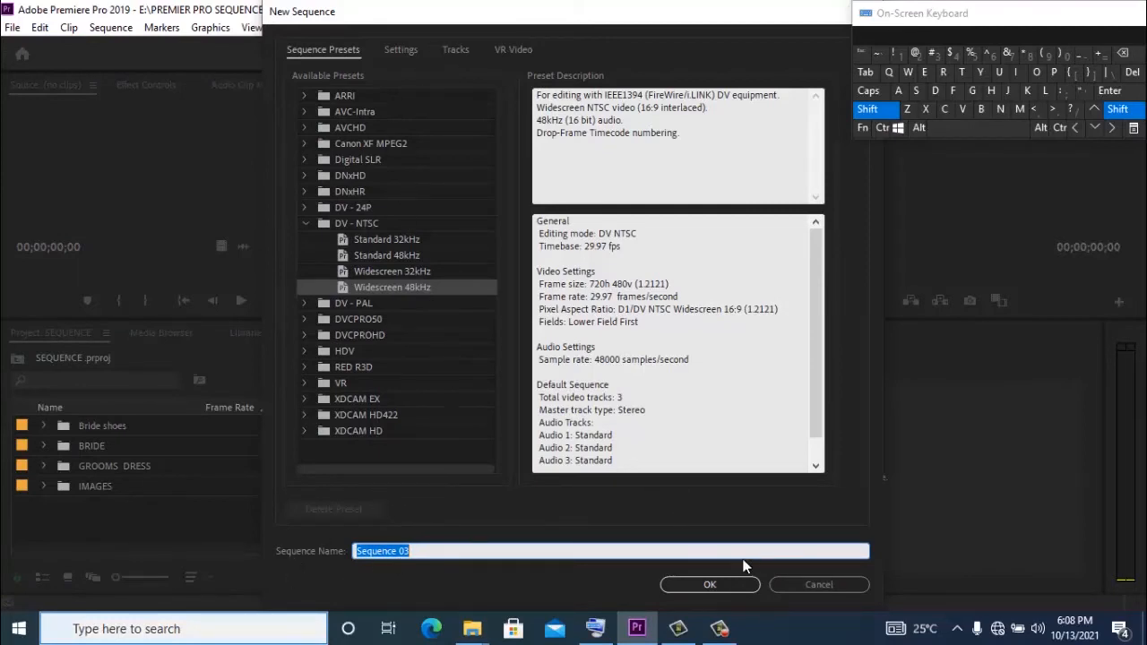
{"action": "left_click", "coordinate": [834, 584]}
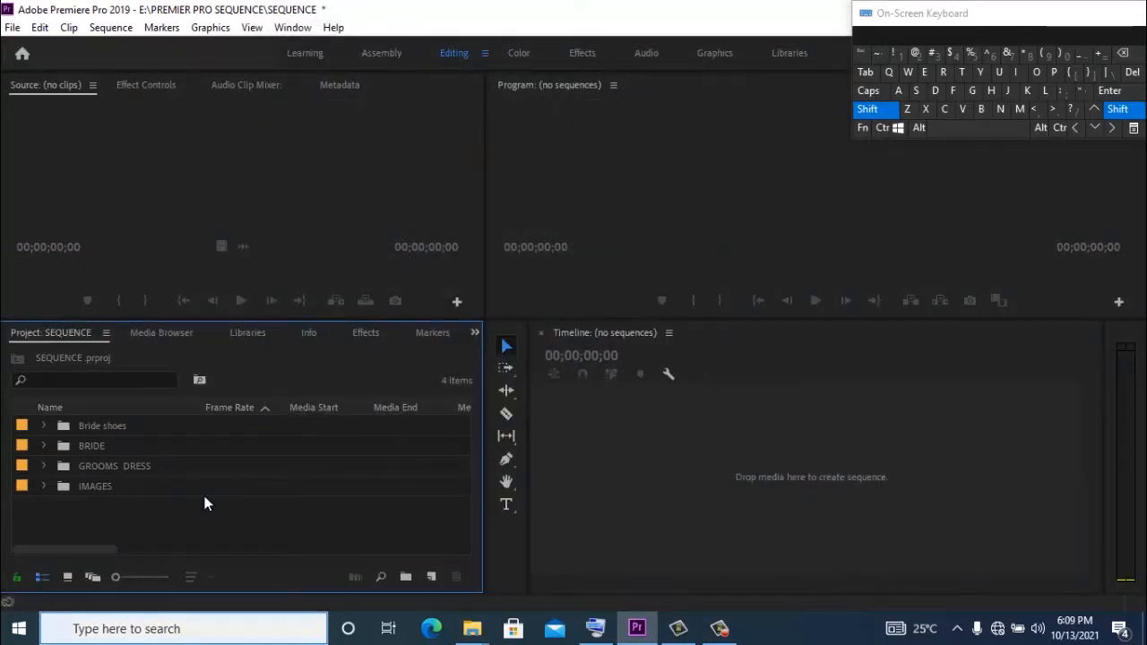
Create a sequence matching the clip MVI_9261.MOV from the BRIDE bin.
{"action": "left_click", "coordinate": [44, 445]}
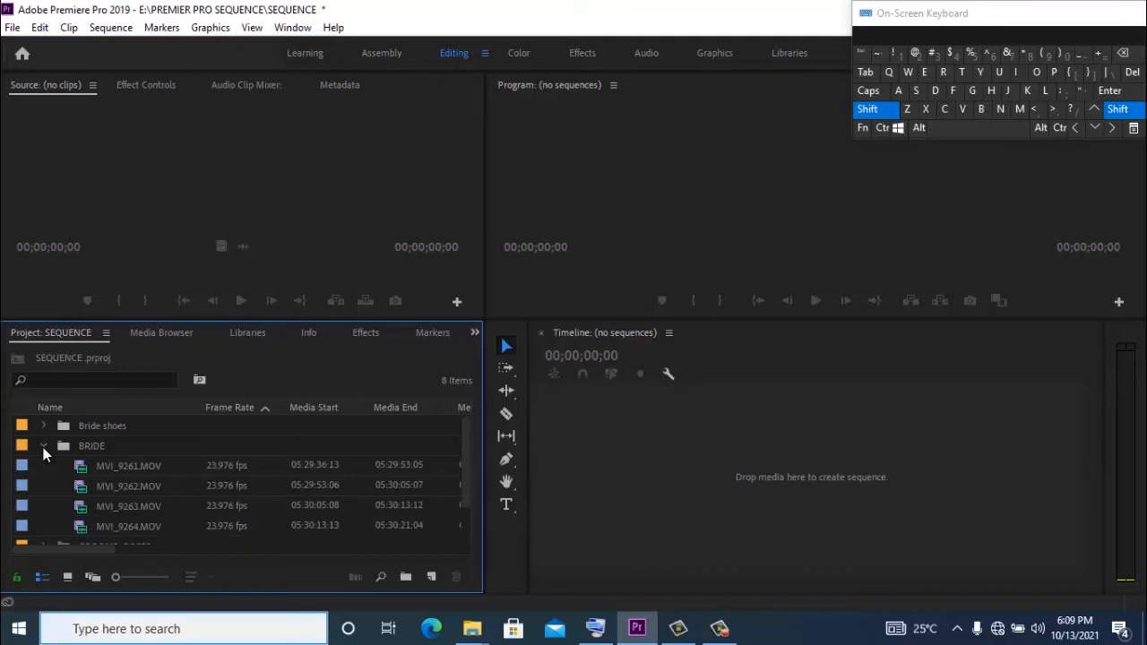
{"action": "left_click", "coordinate": [191, 471]}
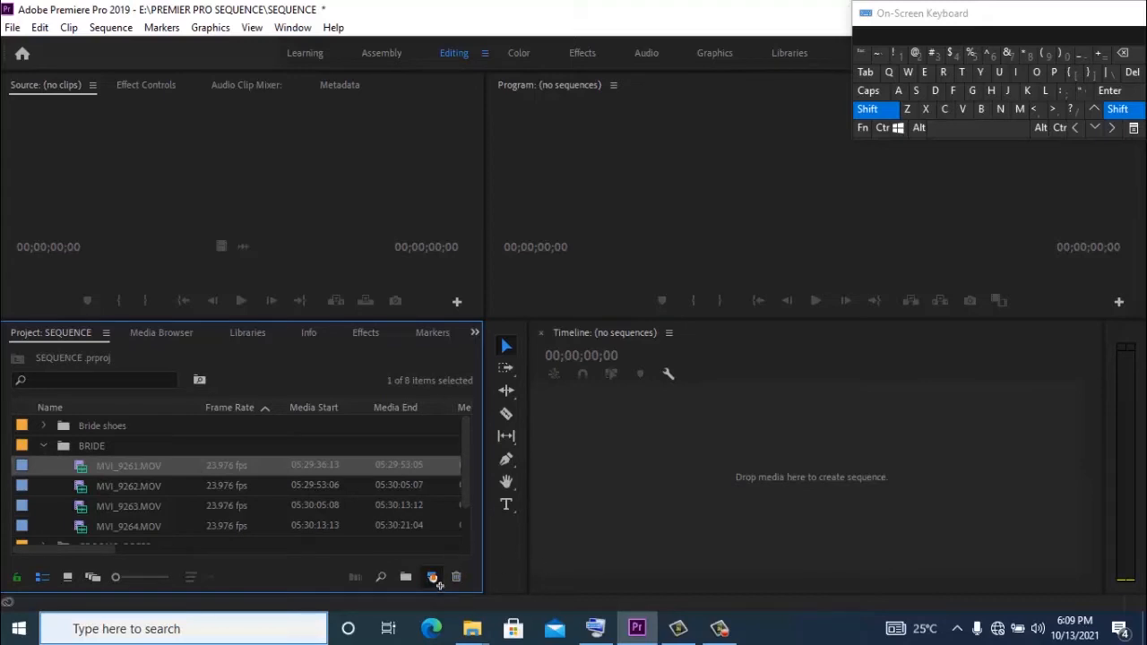
{"action": "left_click_drag", "start_coordinate": [439, 585], "coordinate": [434, 579]}
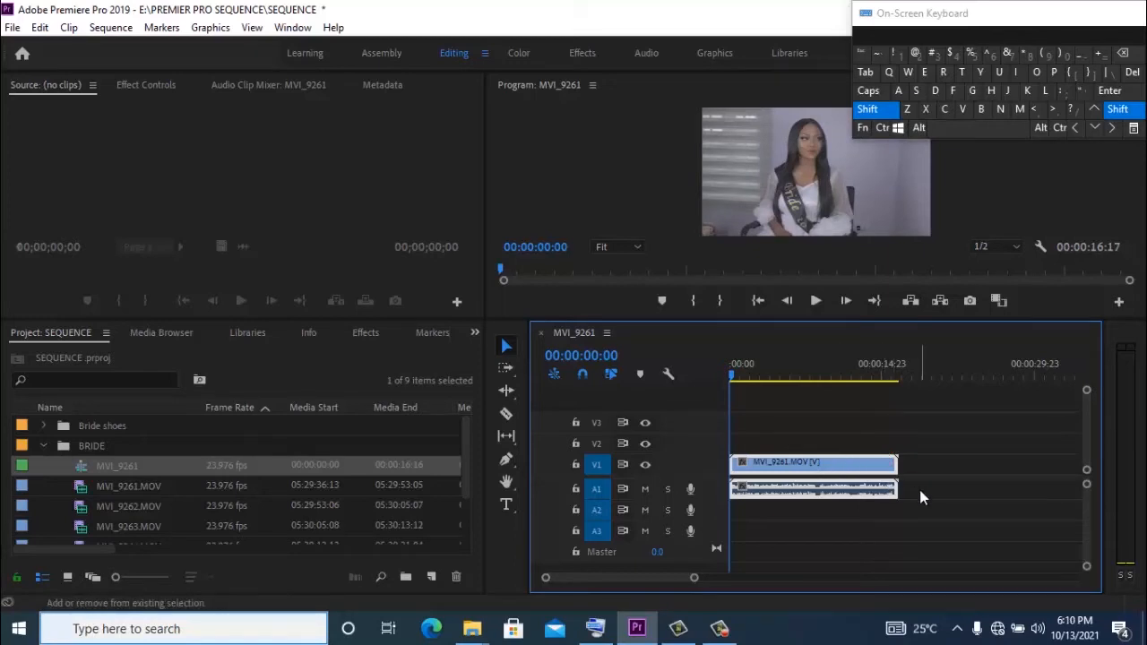
Cut the MVI_9261.MOV clip from the timeline and its sequence from the BRIDE bin, and collapse the bin.
{"action": "left_click_drag", "start_coordinate": [919, 491], "coordinate": [769, 463]}
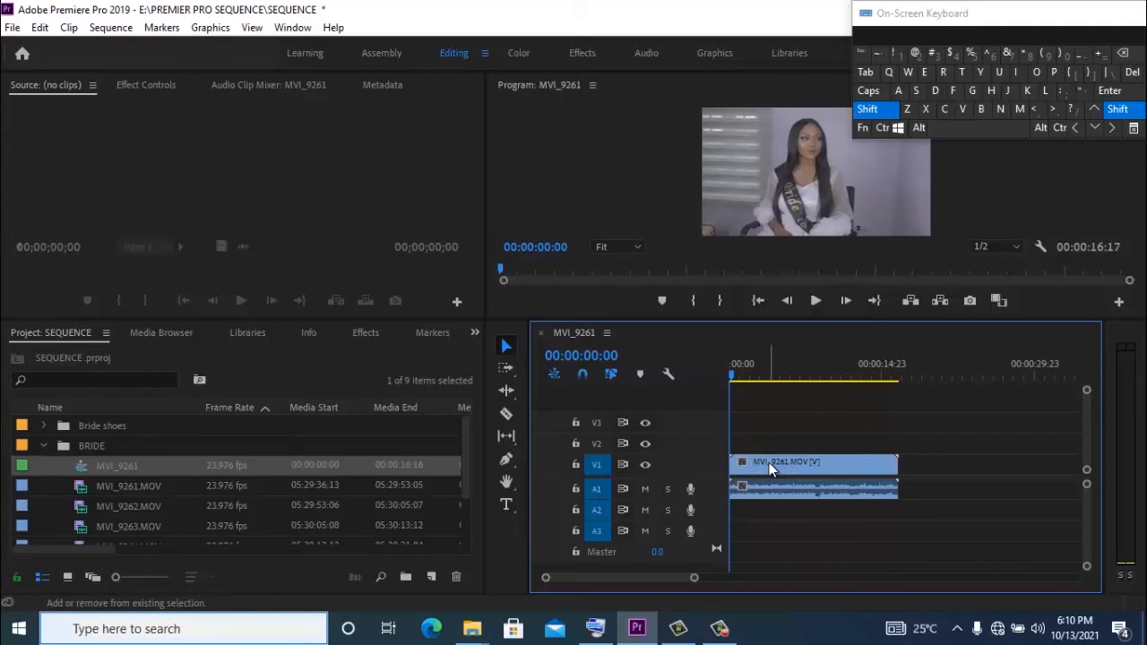
{"action": "right_click", "coordinate": [769, 463]}
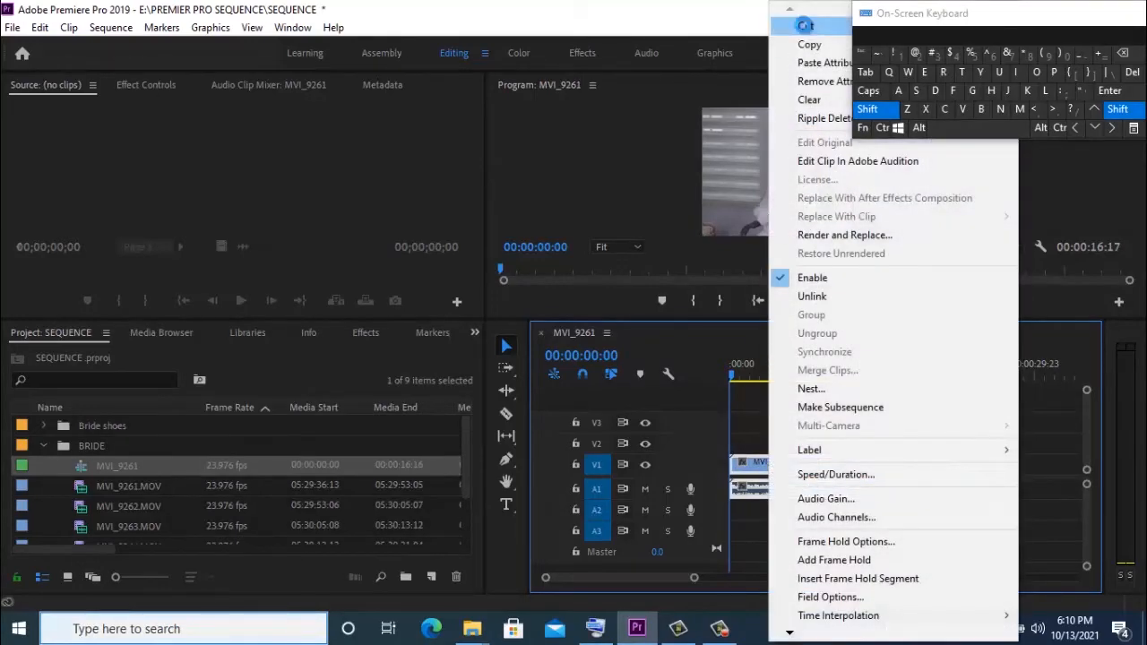
{"action": "left_click", "coordinate": [798, 23]}
{"action": "right_click", "coordinate": [199, 461]}
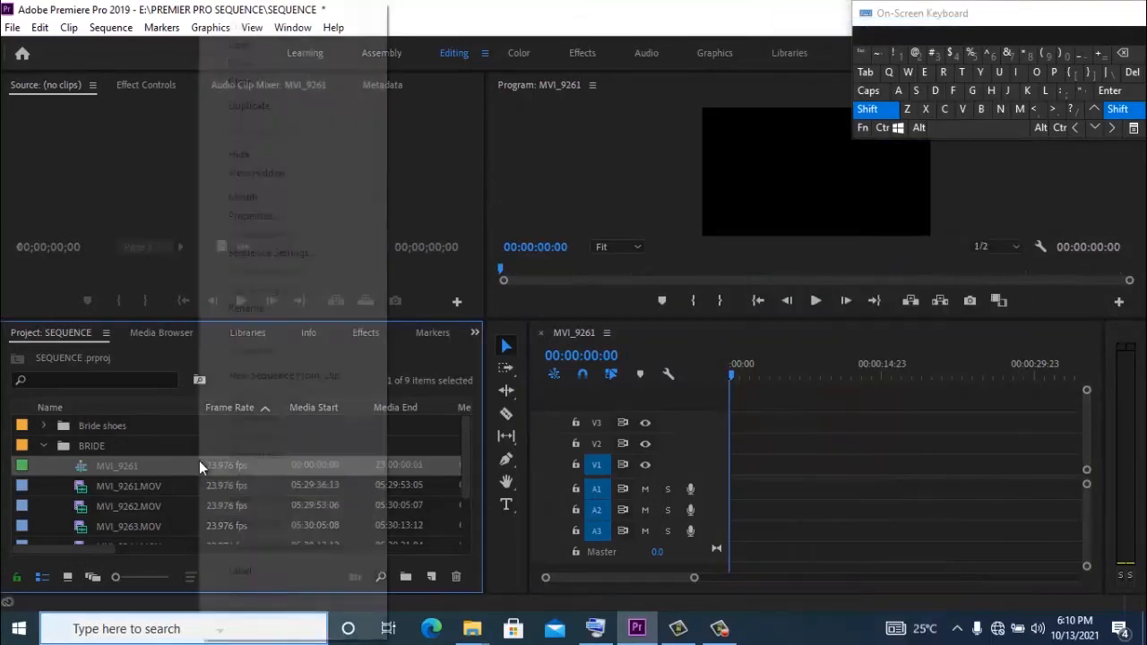
{"action": "left_click", "coordinate": [255, 31]}
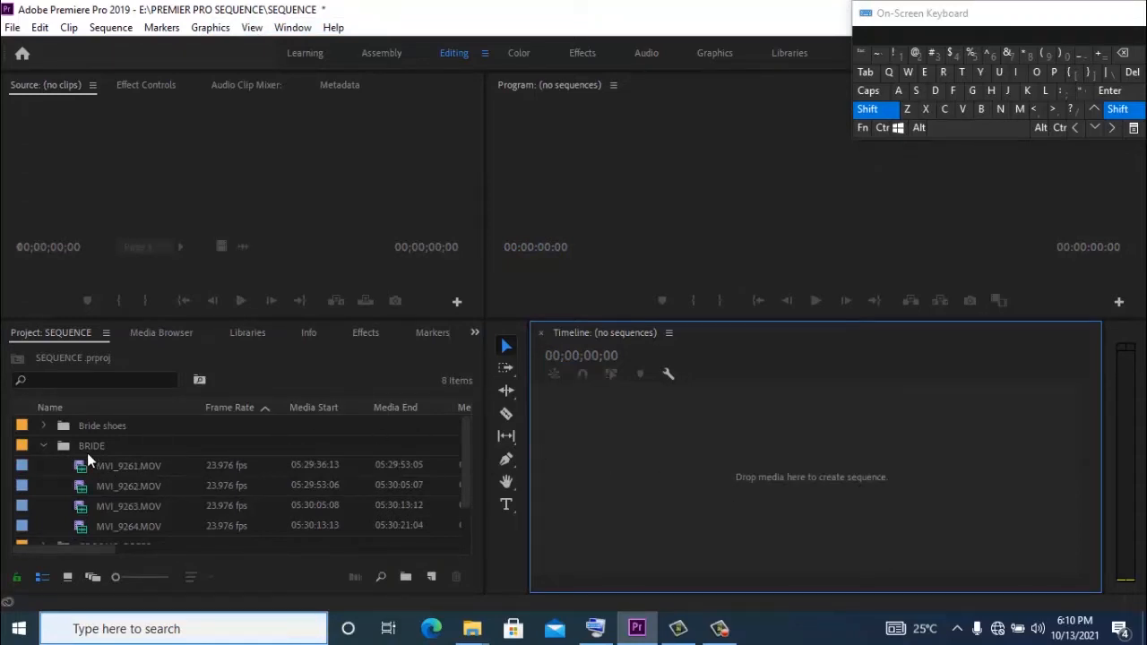
{"action": "left_click", "coordinate": [41, 444]}
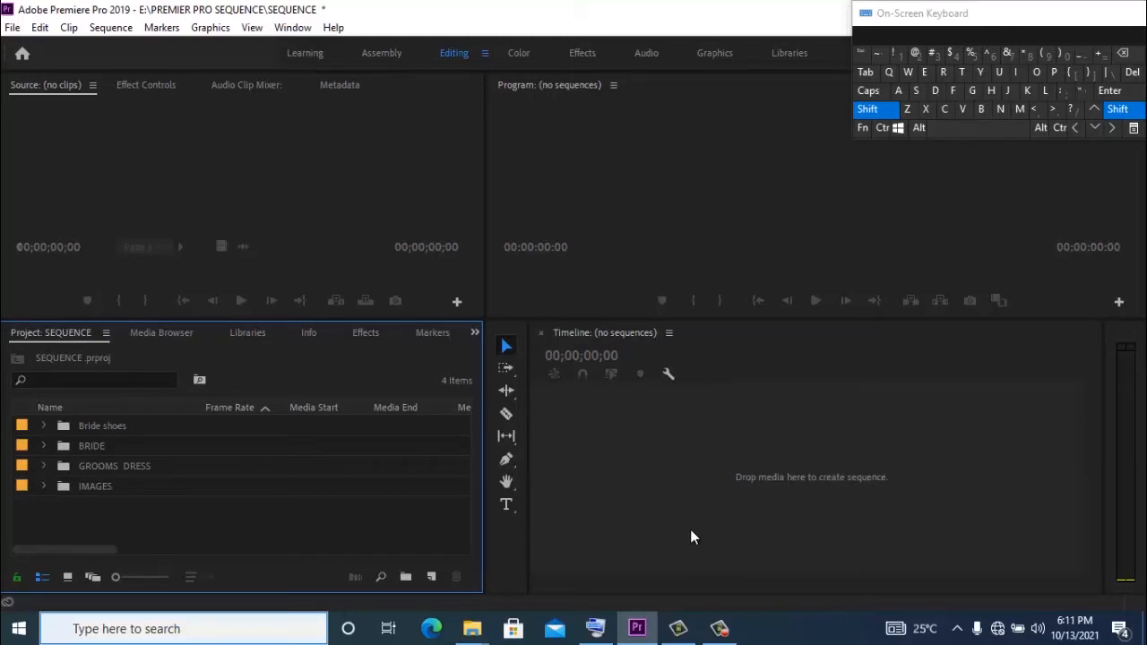
{"action": "mouse_move", "coordinate": [472, 631]}
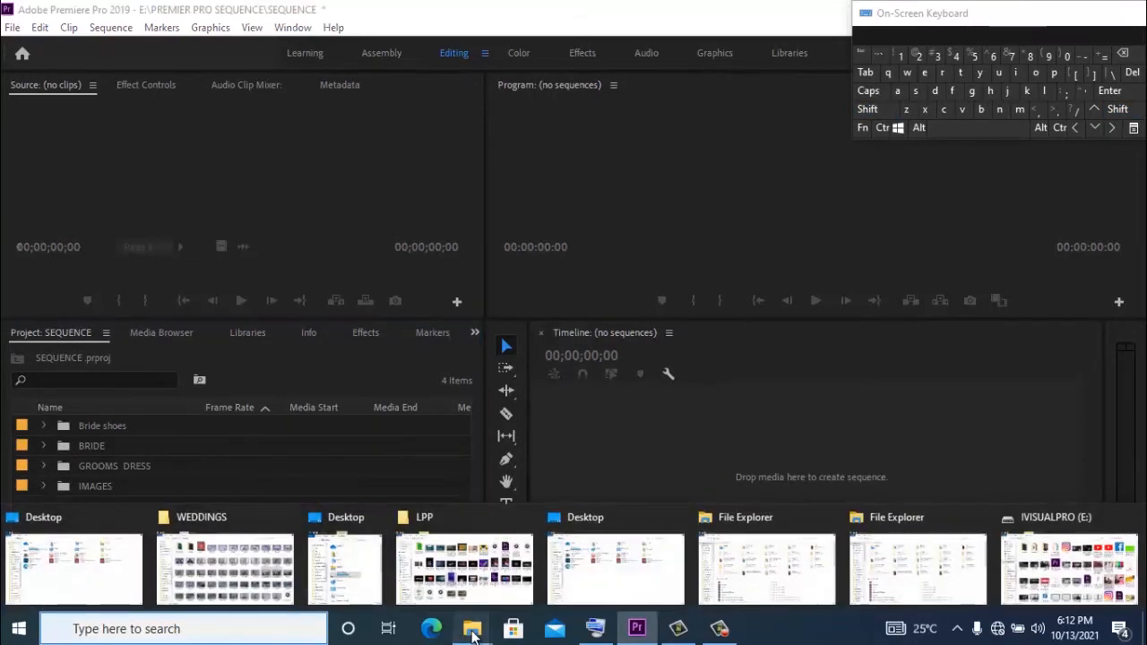
{"action": "left_click", "coordinate": [475, 579]}
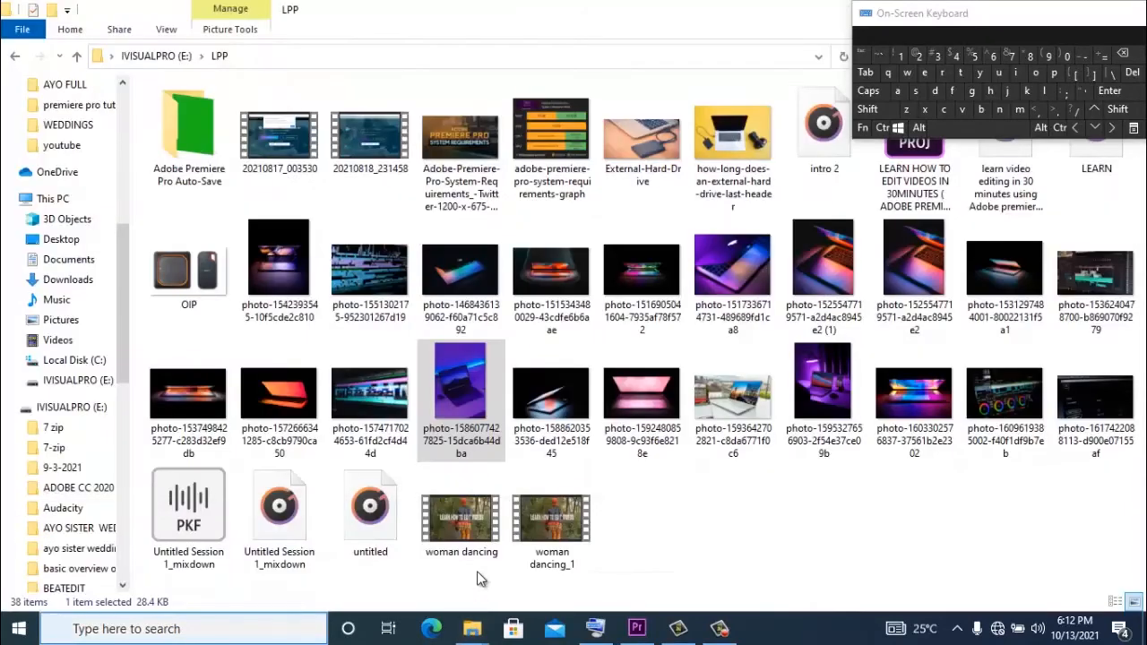
{"action": "left_click", "coordinate": [964, 432]}
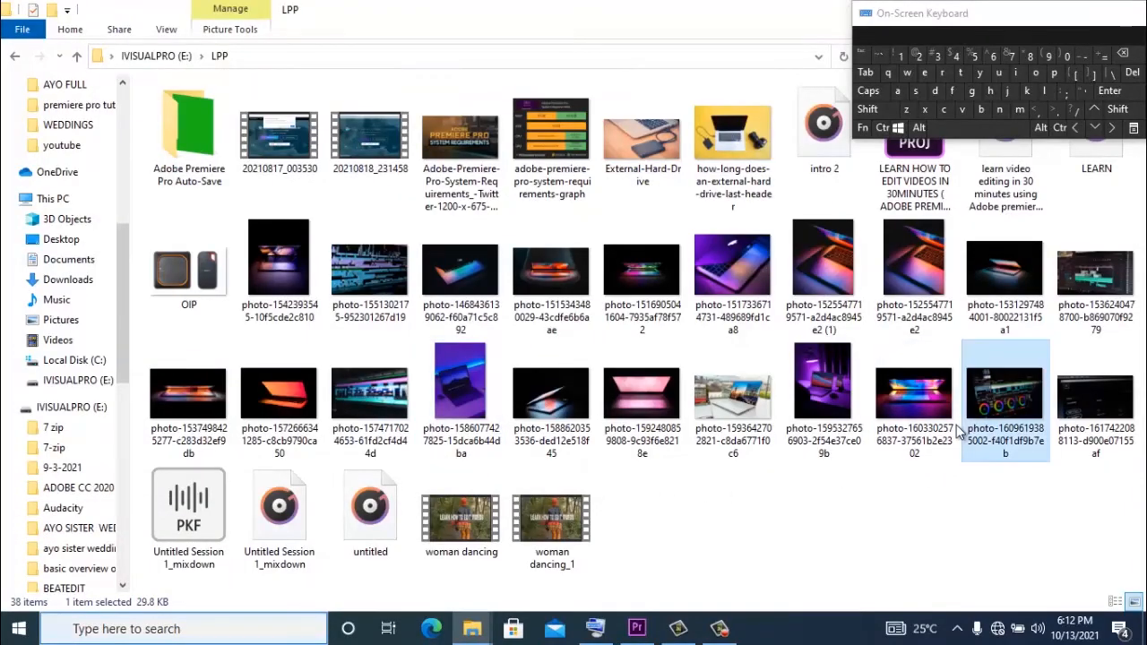
{"action": "mouse_move", "coordinate": [720, 628]}
{"action": "left_click_drag", "start_coordinate": [719, 627], "coordinate": [798, 483]}
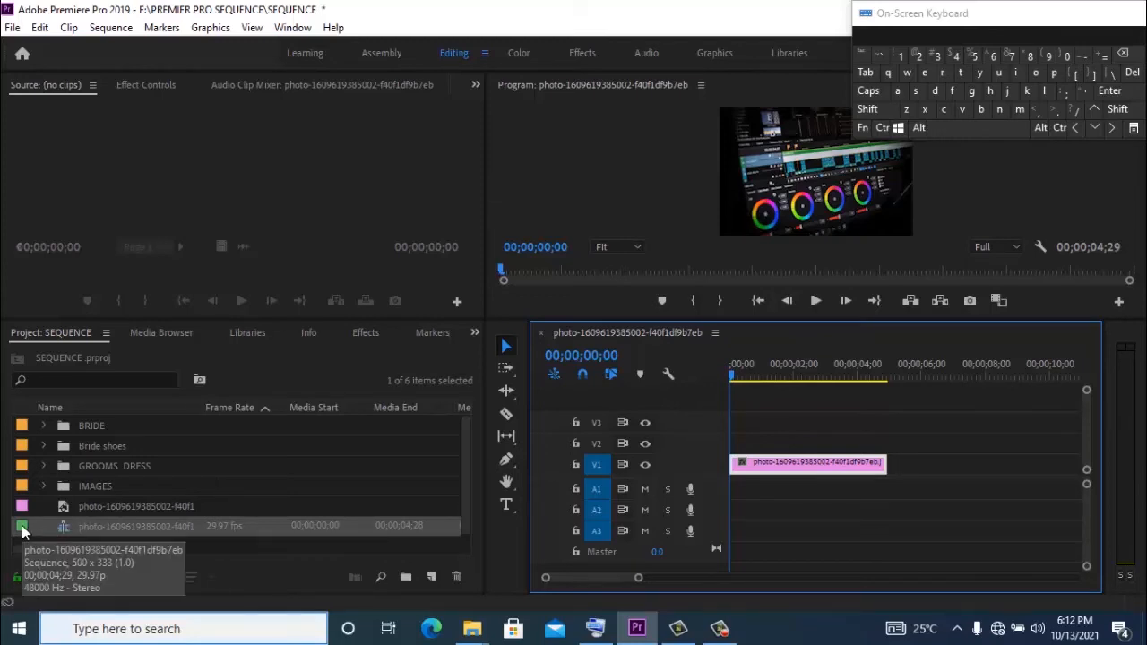
{"action": "right_click", "coordinate": [805, 464]}
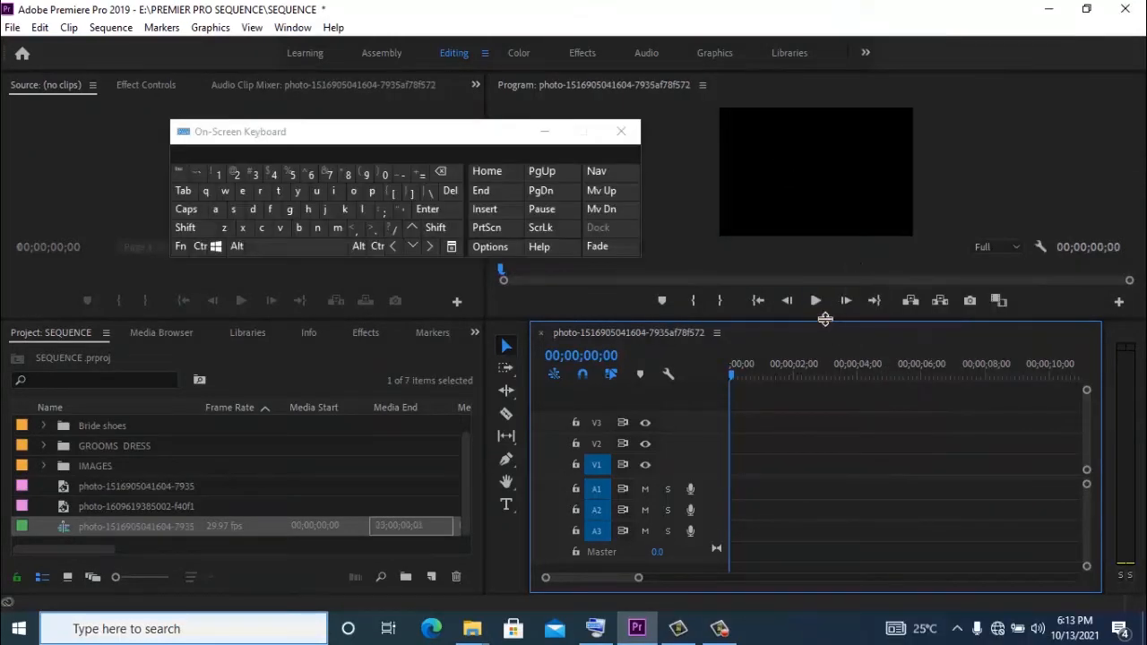
Enlarge the Source and Program monitors by reducing the height of the project and timeline areas below them.
{"action": "left_click_drag", "start_coordinate": [824, 319], "coordinate": [815, 387]}
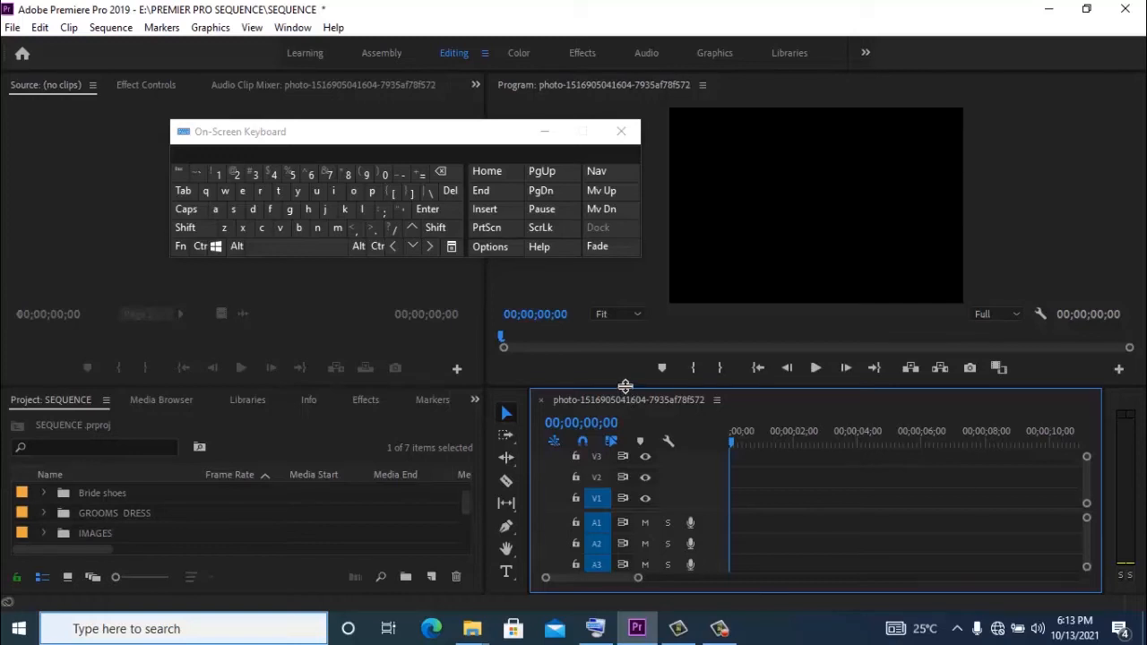
{"action": "left_click_drag", "start_coordinate": [624, 387], "coordinate": [622, 366]}
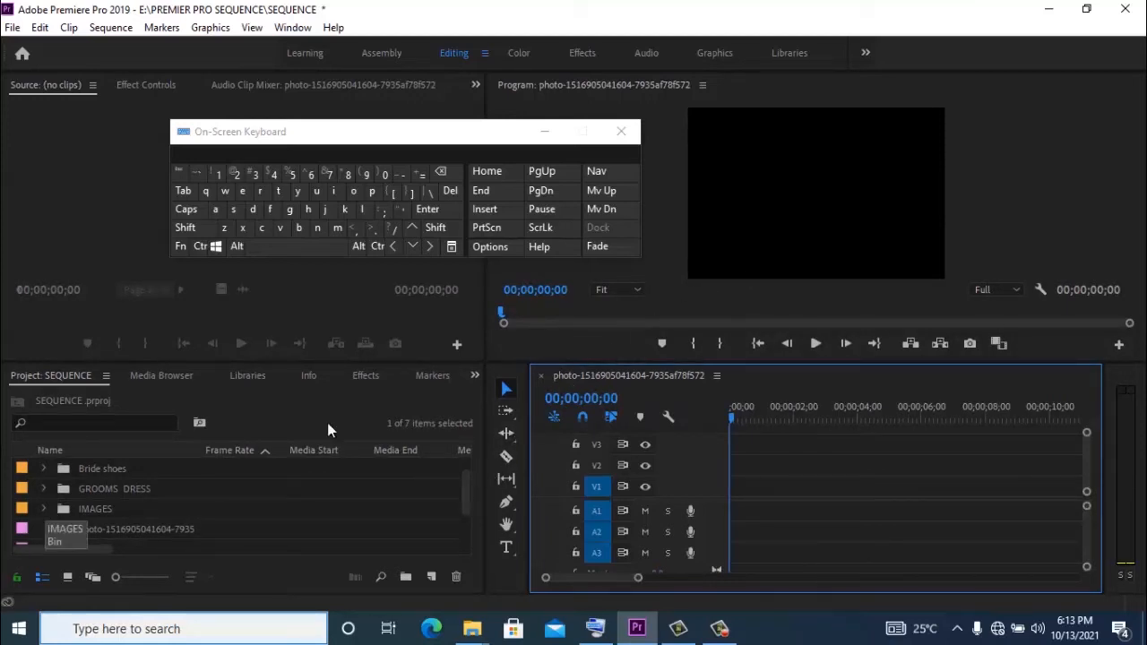
Expand the BRIDE bin and place MVI_9261.MOV at the start of the empty timeline, keeping the existing sequence settings.
{"action": "left_click_drag", "start_coordinate": [469, 486], "coordinate": [468, 475]}
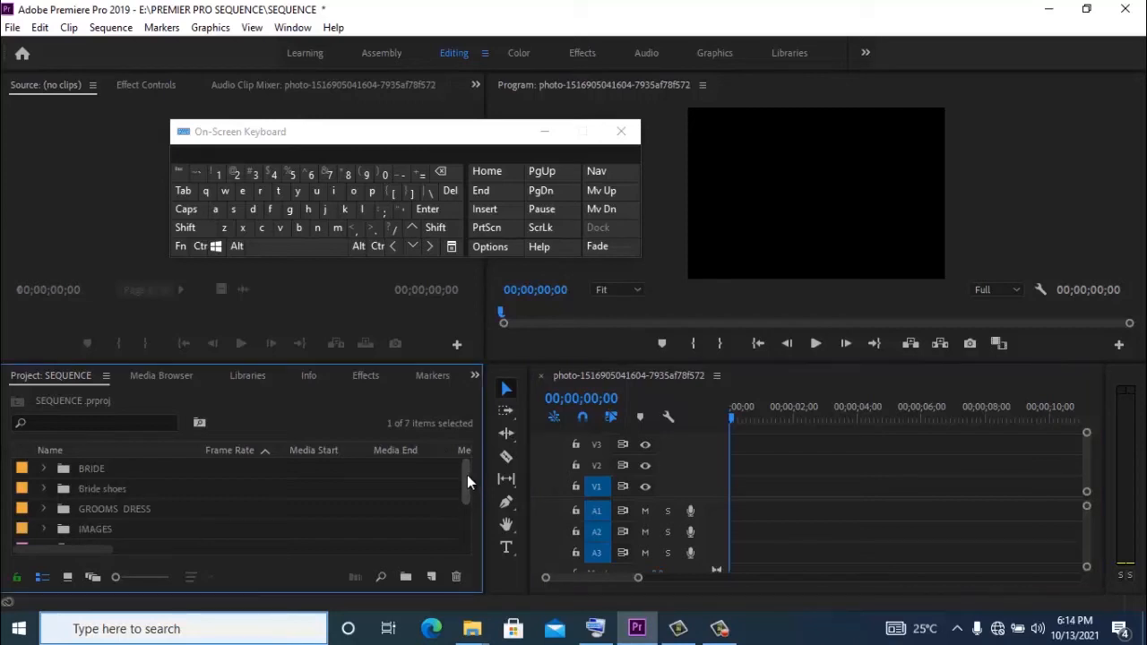
{"action": "left_click", "coordinate": [44, 468]}
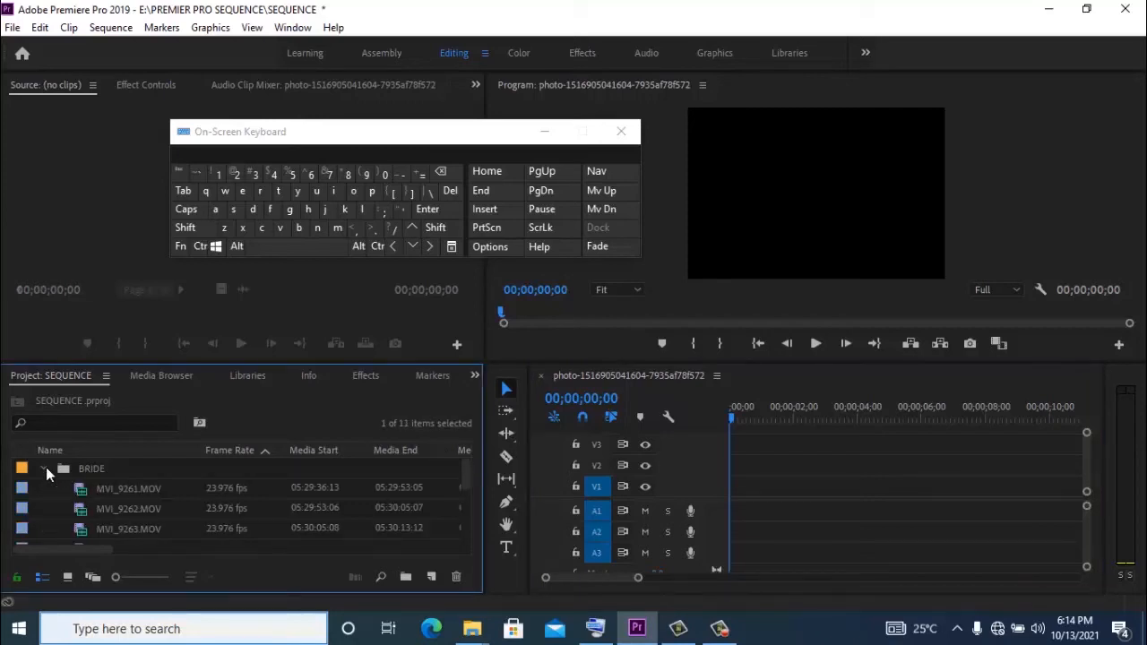
{"action": "left_click", "coordinate": [170, 487]}
{"action": "left_click_drag", "start_coordinate": [170, 486], "coordinate": [731, 500]}
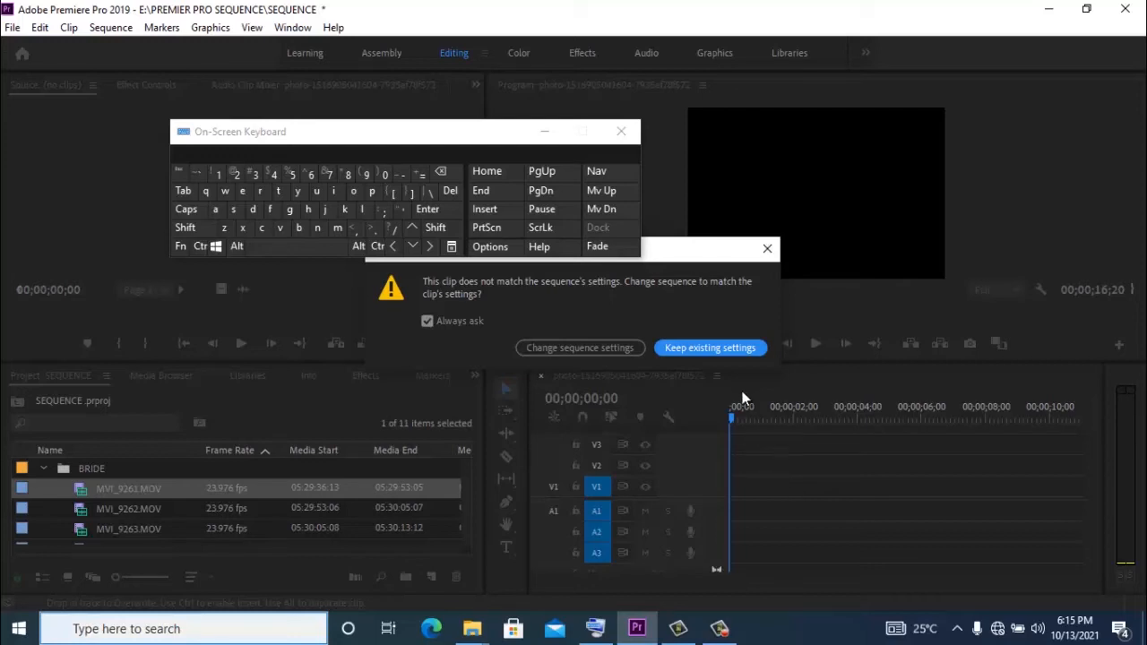
{"action": "left_click", "coordinate": [718, 355]}
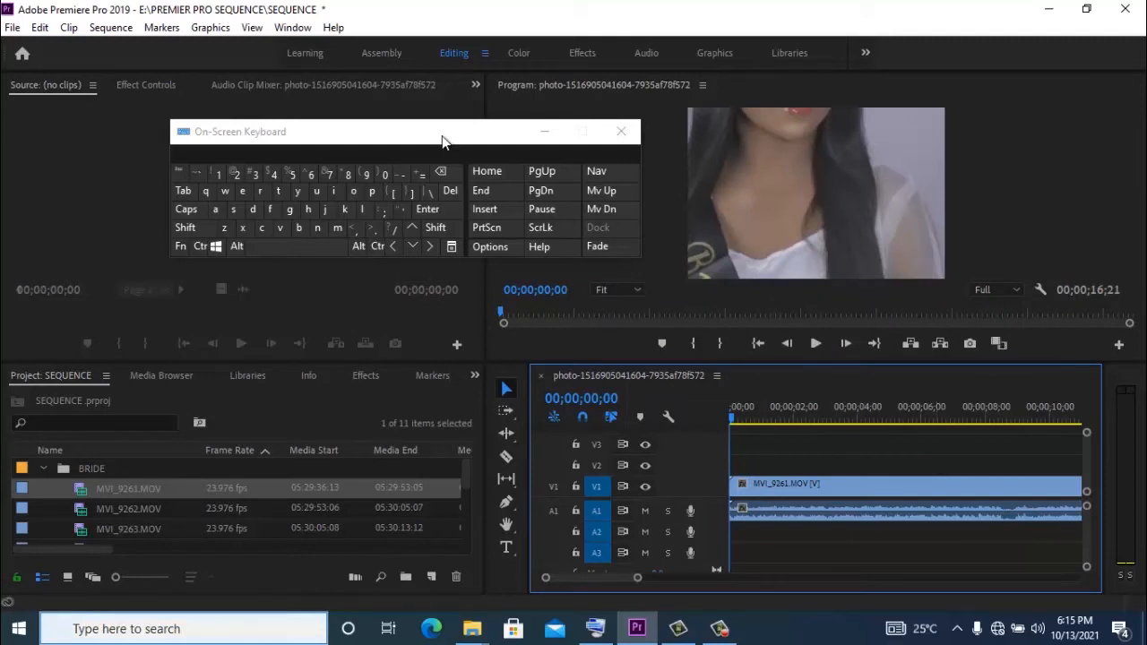
Apply Set to Frame Size to the MVI_9261.MOV clip in the timeline.
{"action": "left_click_drag", "start_coordinate": [442, 142], "coordinate": [391, 23]}
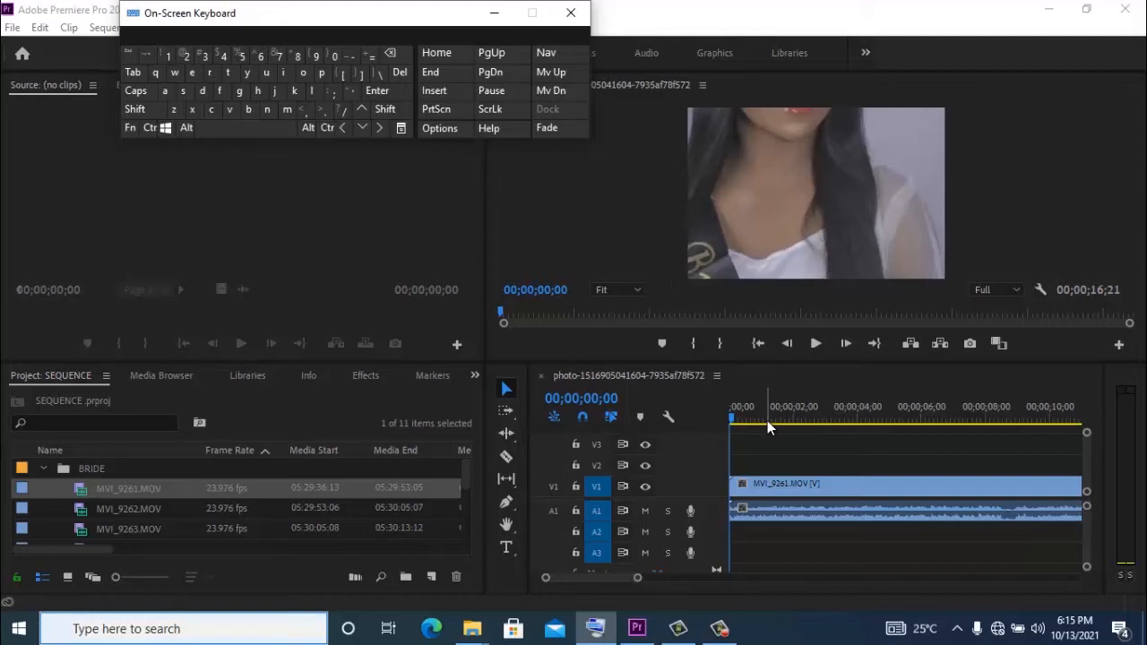
{"action": "left_click", "coordinate": [801, 484]}
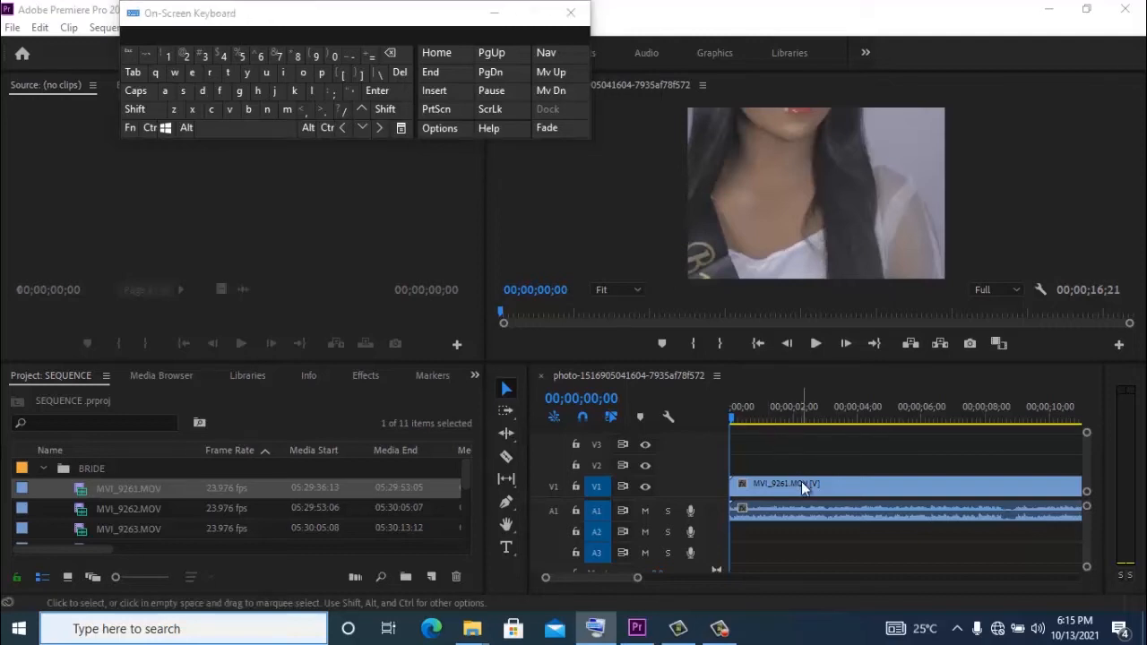
{"action": "right_click", "coordinate": [801, 482]}
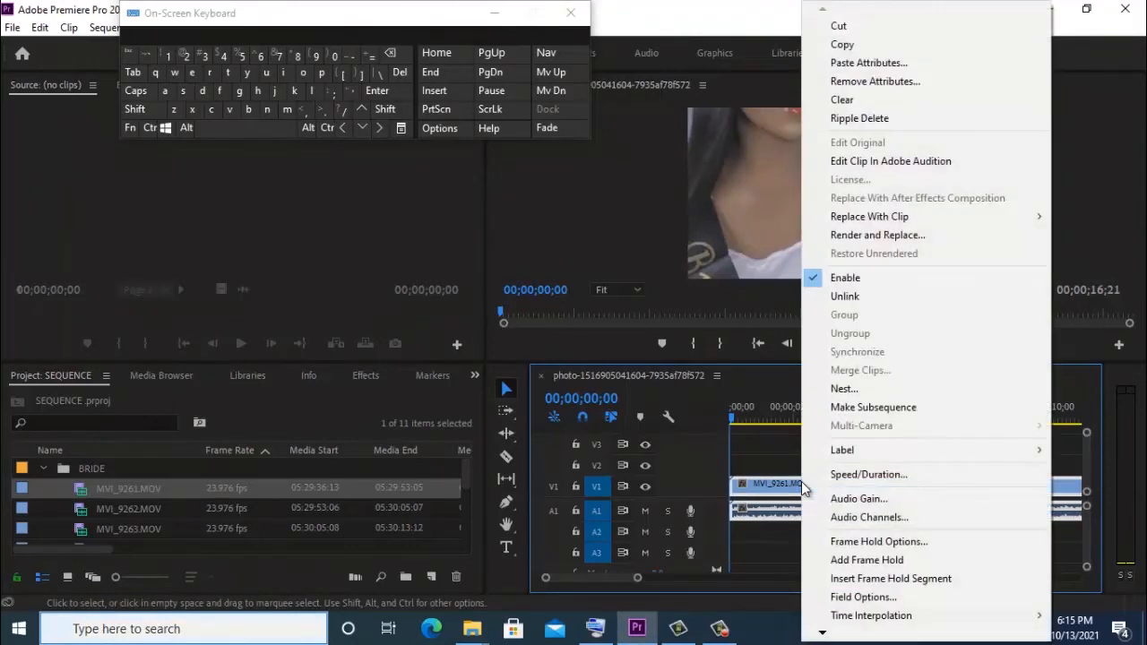
{"action": "left_click", "coordinate": [823, 631]}
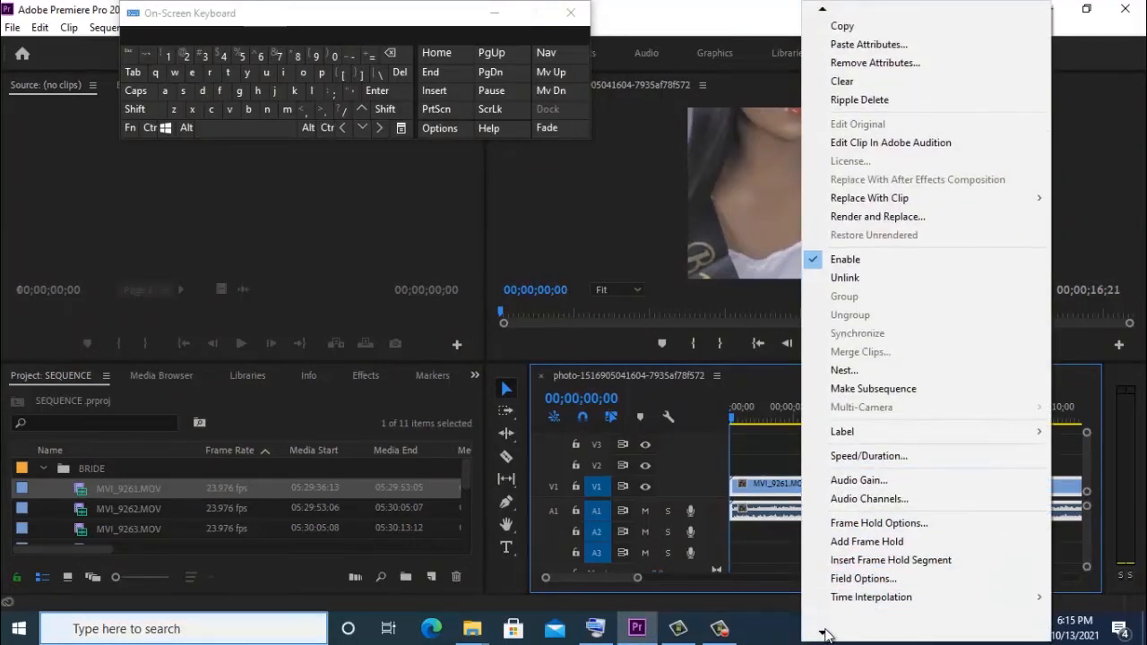
{"action": "left_click", "coordinate": [823, 634]}
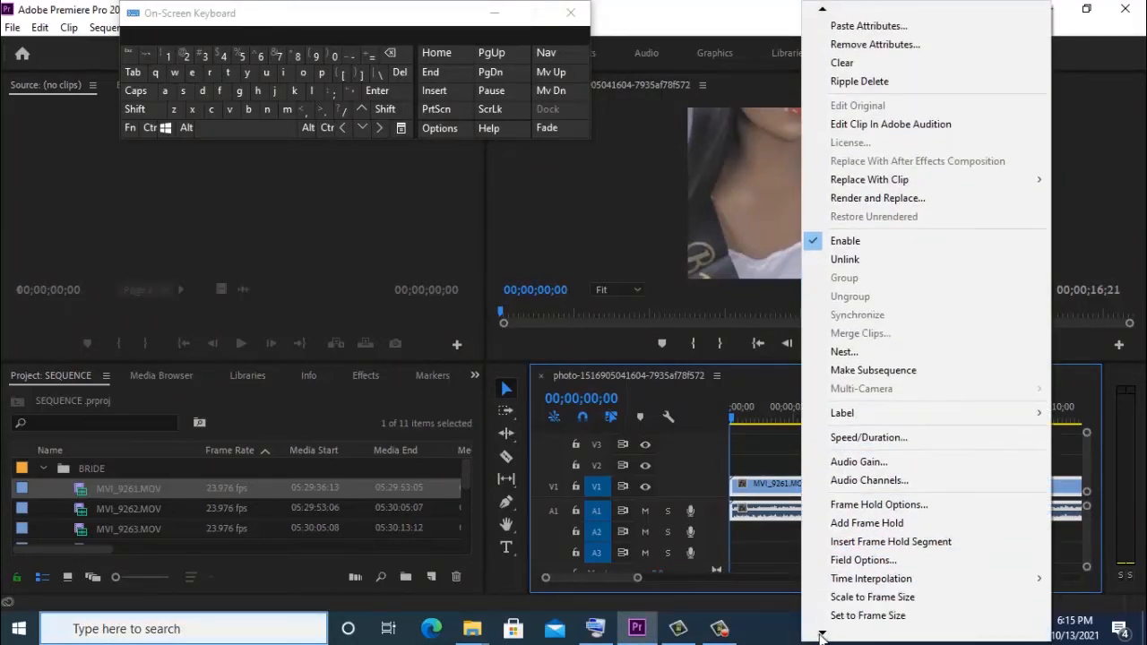
{"action": "left_click", "coordinate": [855, 616]}
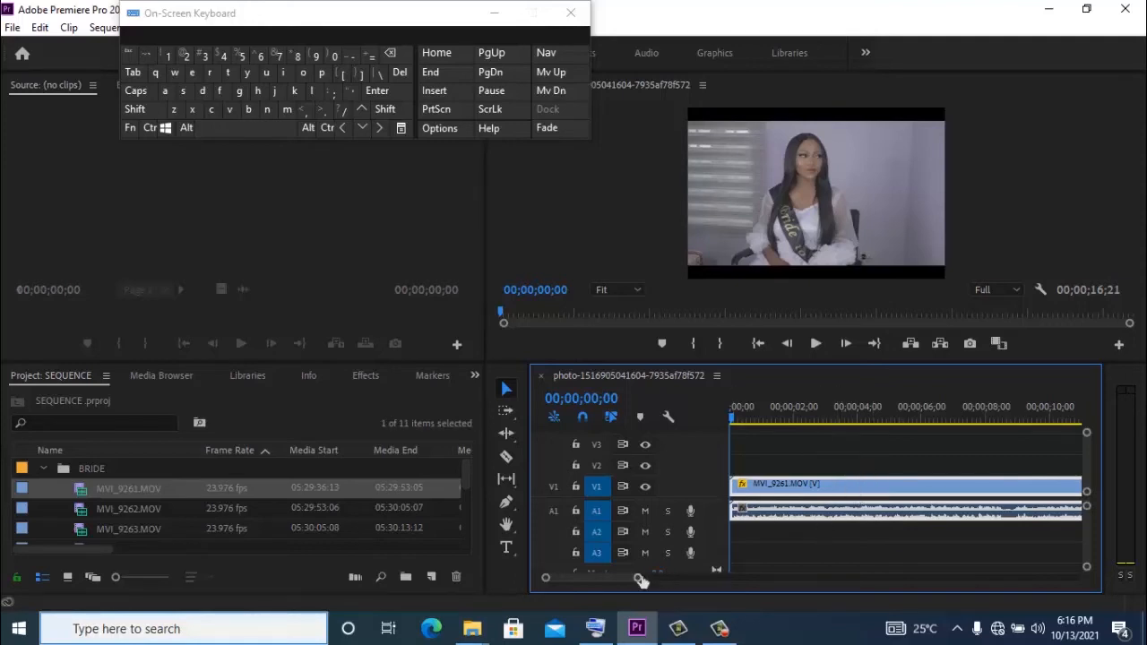
Show the whole MVI_9261.MOV clip in the timeline and set its Motion scale to 31.
{"action": "left_click_drag", "start_coordinate": [640, 581], "coordinate": [717, 579]}
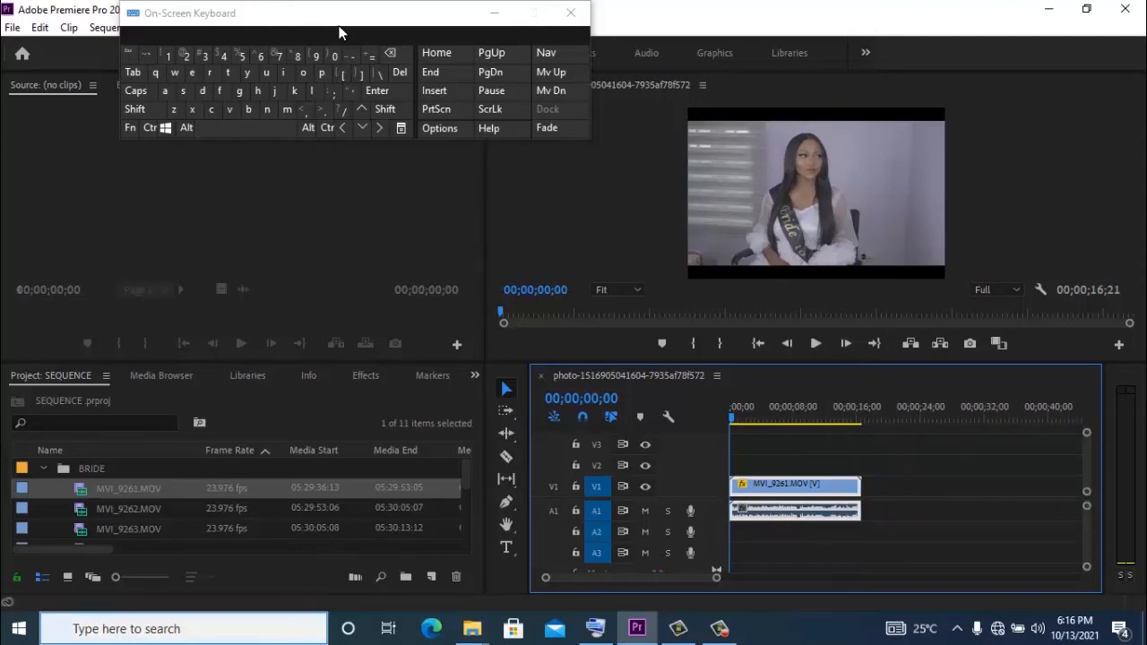
{"action": "left_click", "coordinate": [339, 31]}
{"action": "left_click_drag", "start_coordinate": [339, 32], "coordinate": [274, 332]}
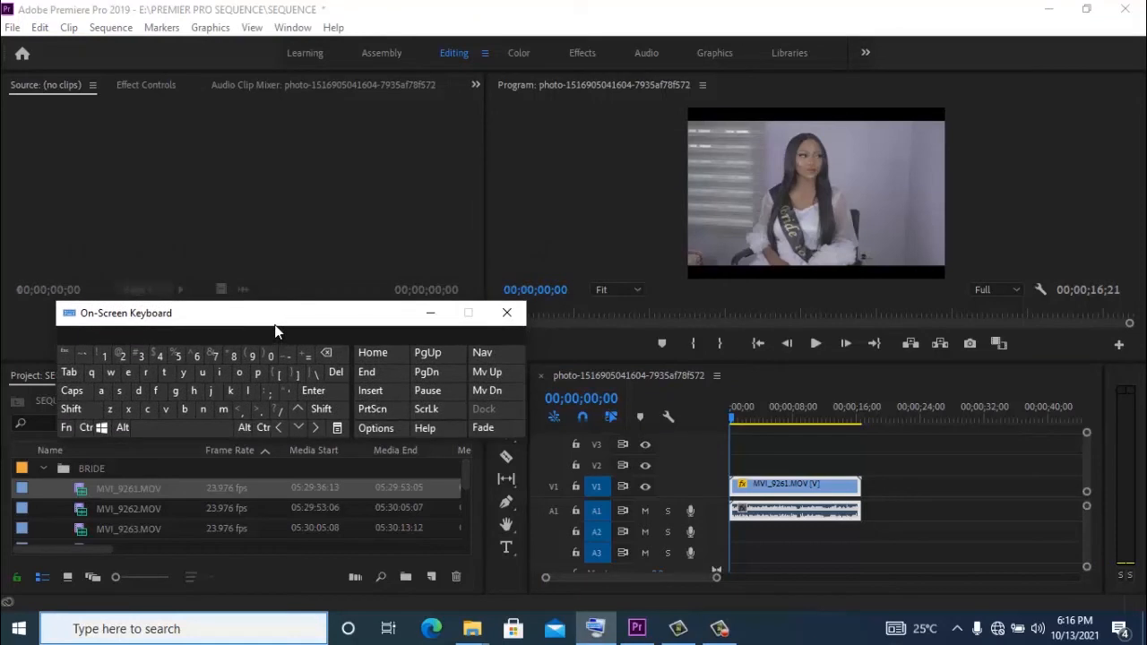
{"action": "left_click", "coordinate": [158, 87]}
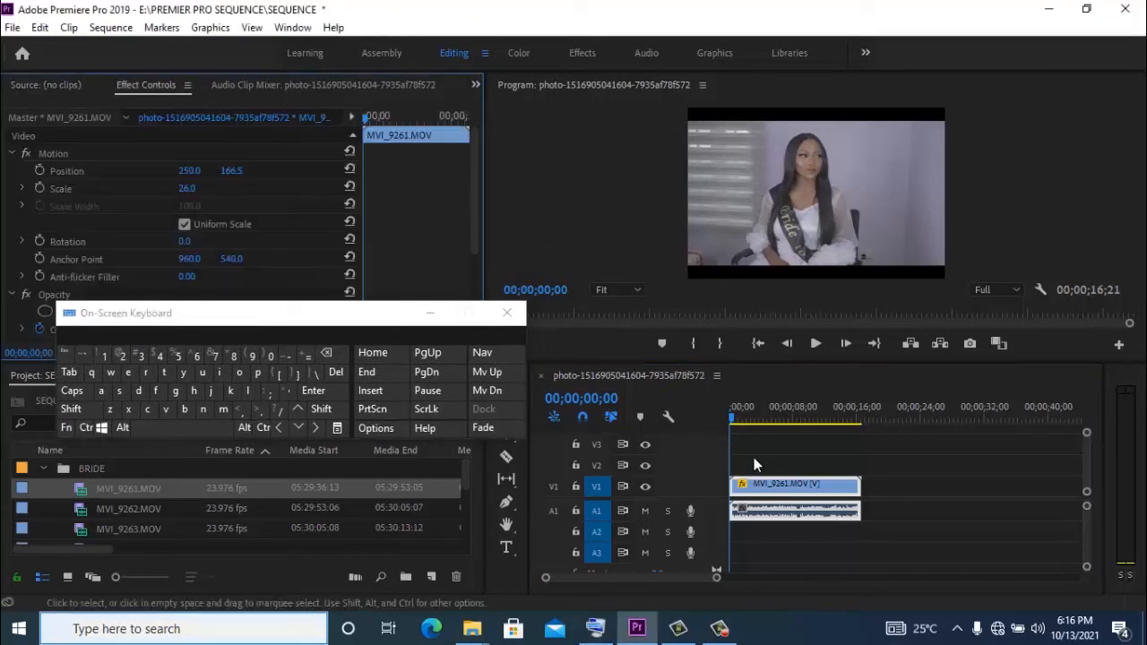
{"action": "left_click_drag", "start_coordinate": [319, 324], "coordinate": [309, 409]}
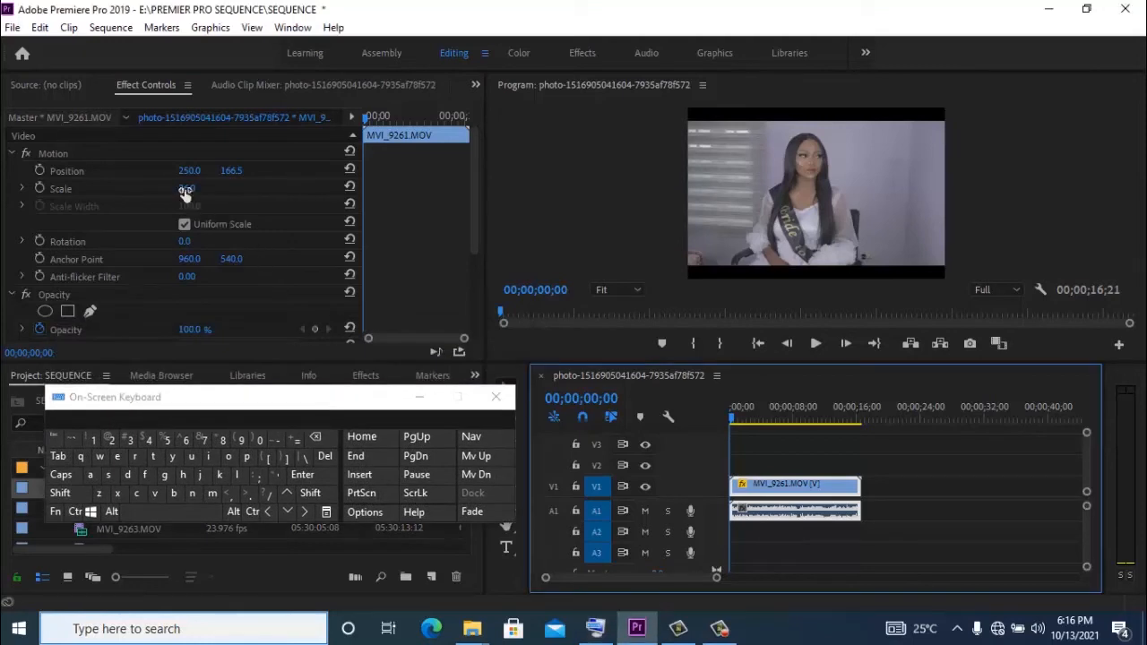
{"action": "left_click_drag", "start_coordinate": [187, 190], "coordinate": [186, 184]}
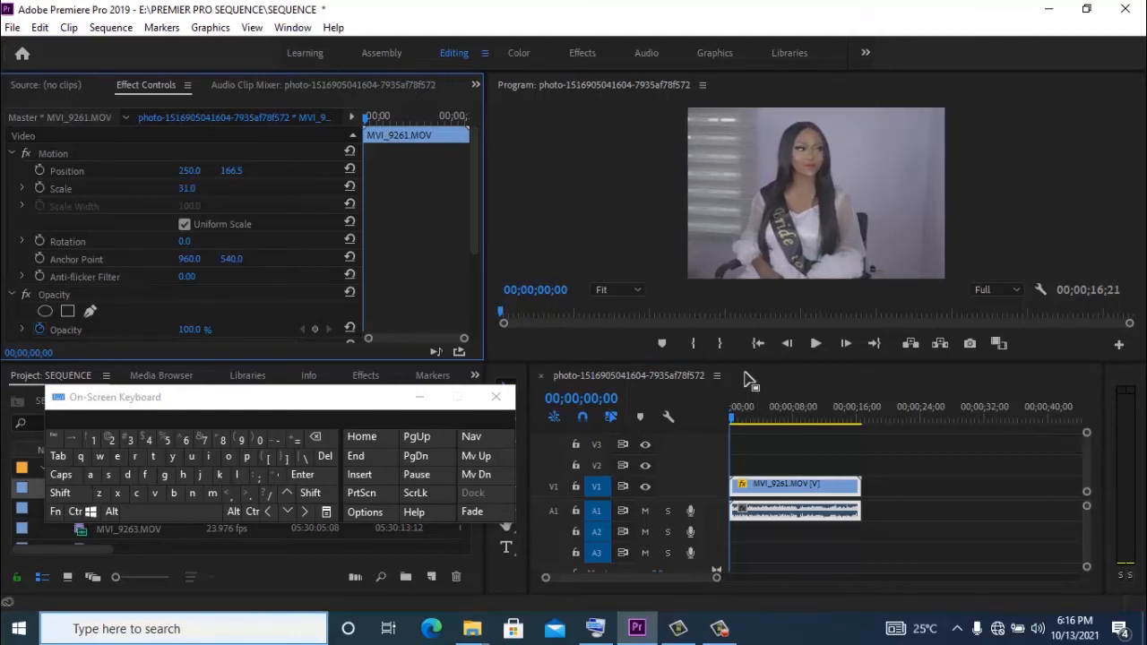
Turn off uniform scaling for the MVI_9261.MOV clip and set its scale height to 32 and scale width to 26.
{"action": "left_click", "coordinate": [185, 225]}
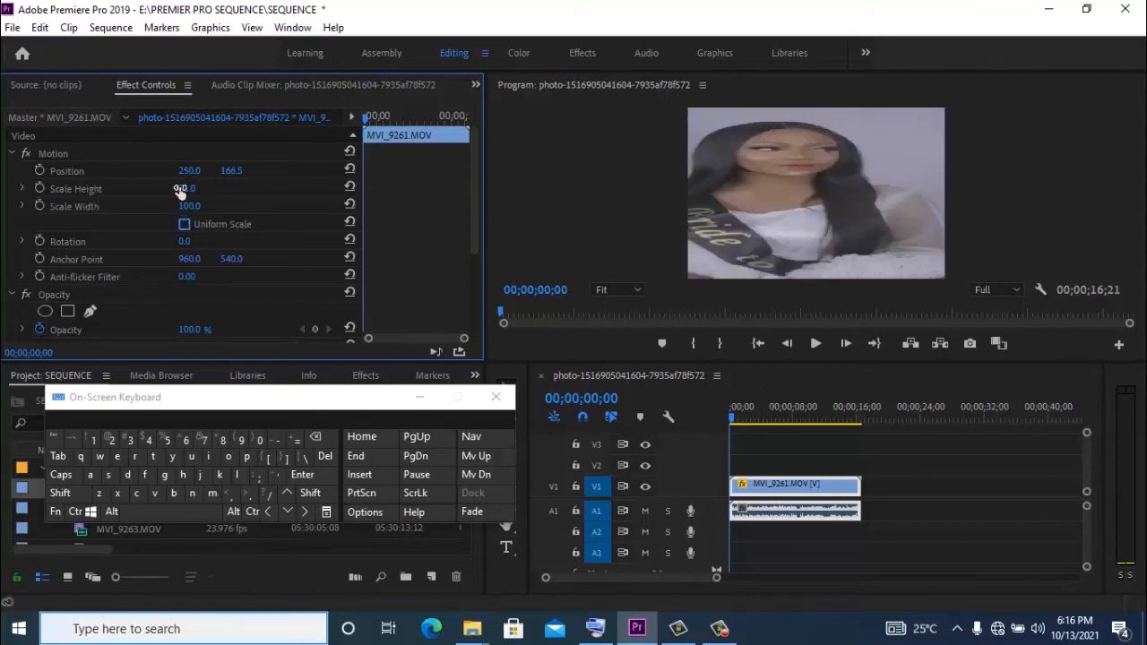
{"action": "left_click_drag", "start_coordinate": [179, 191], "coordinate": [205, 274]}
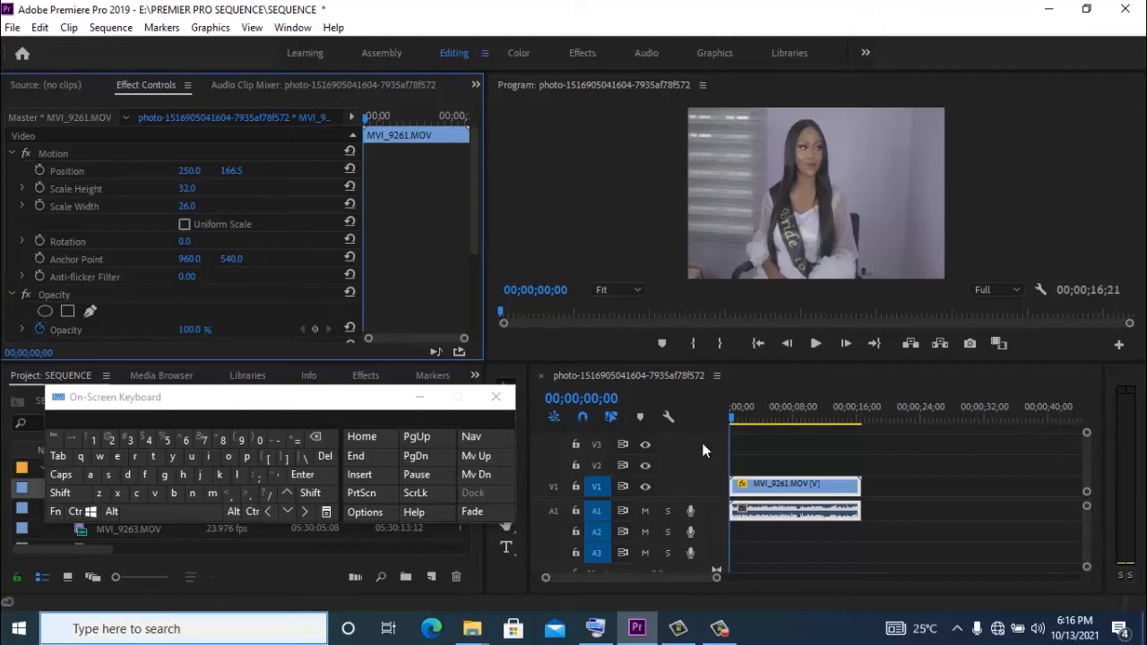
{"action": "left_click_drag", "start_coordinate": [328, 401], "coordinate": [399, 346]}
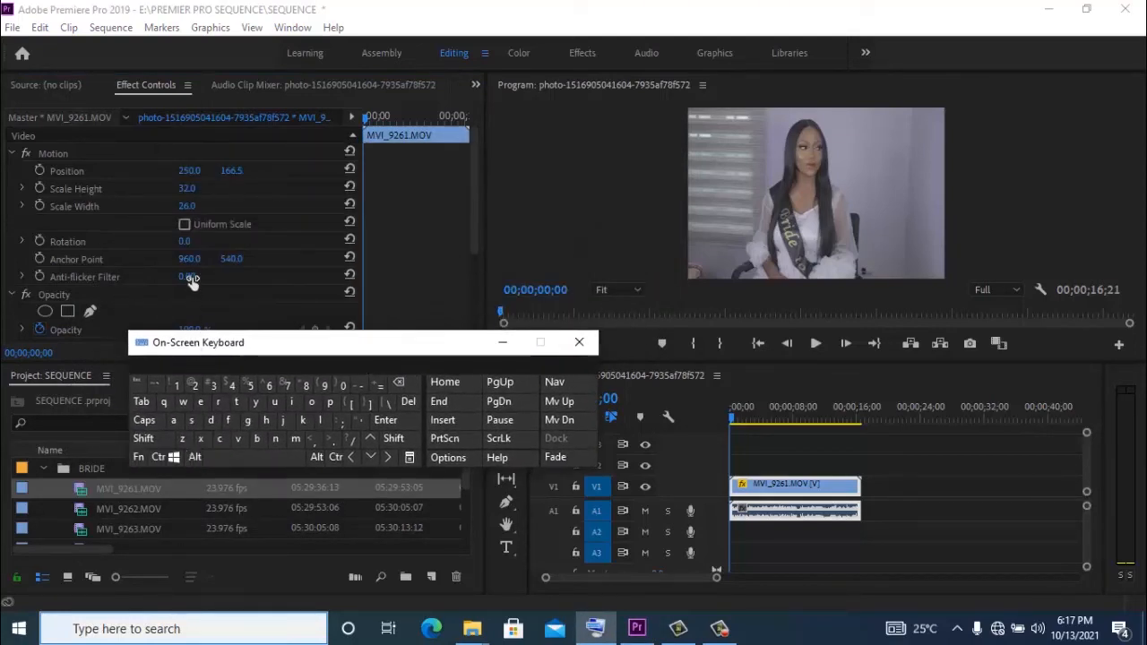
{"action": "left_click", "coordinate": [158, 458]}
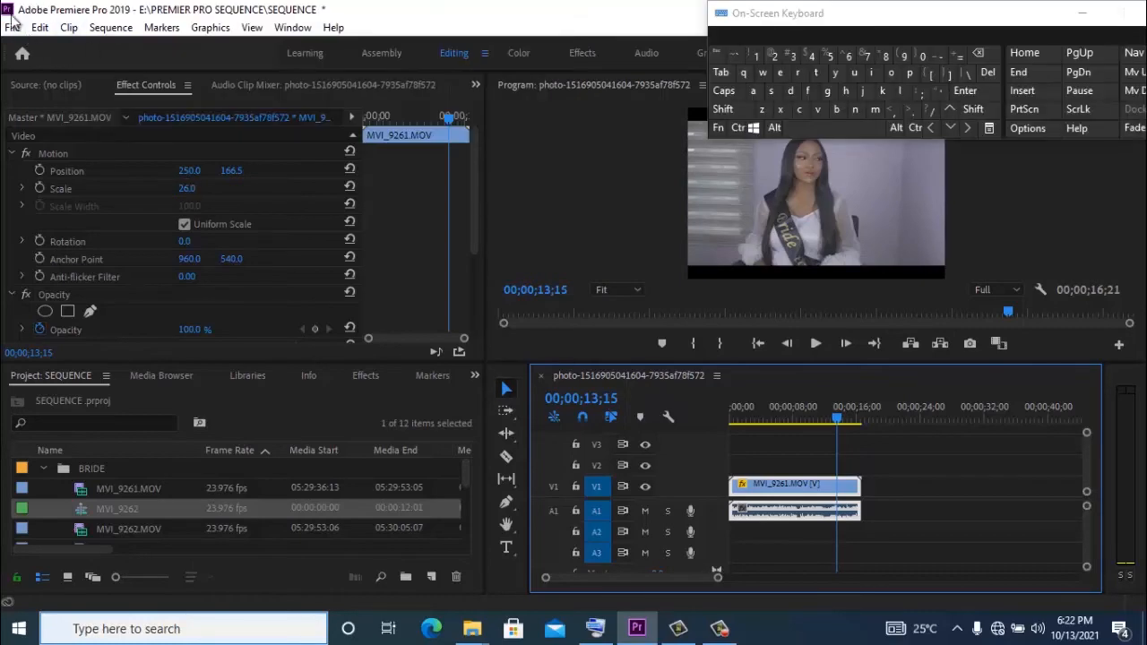
Create a new sequence from the DV-NTSC Widescreen 48kHz preset, and switch between the photo sequence and the new one.
{"action": "left_click", "coordinate": [10, 28]}
{"action": "mouse_move", "coordinate": [40, 47]}
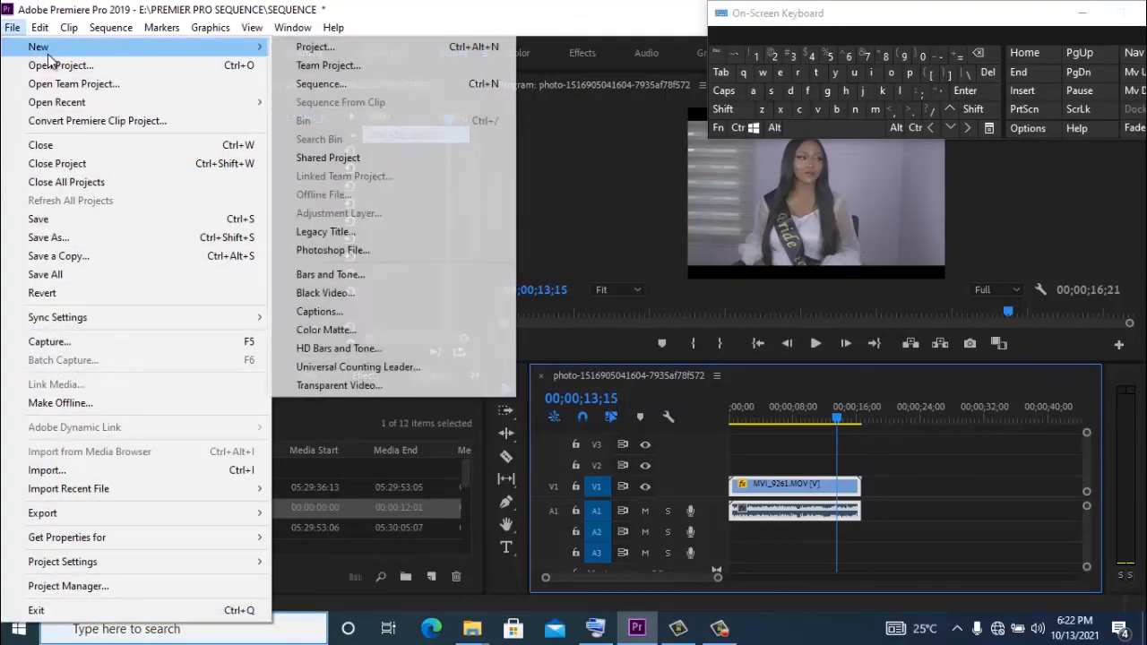
{"action": "left_click", "coordinate": [321, 83]}
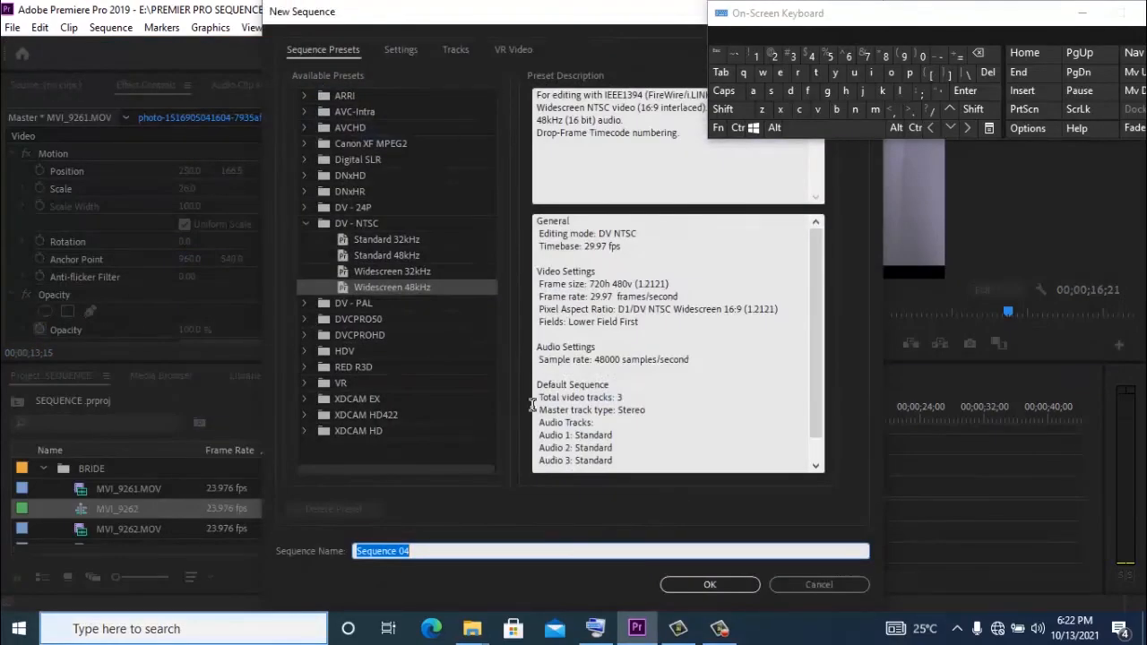
{"action": "left_click", "coordinate": [689, 585]}
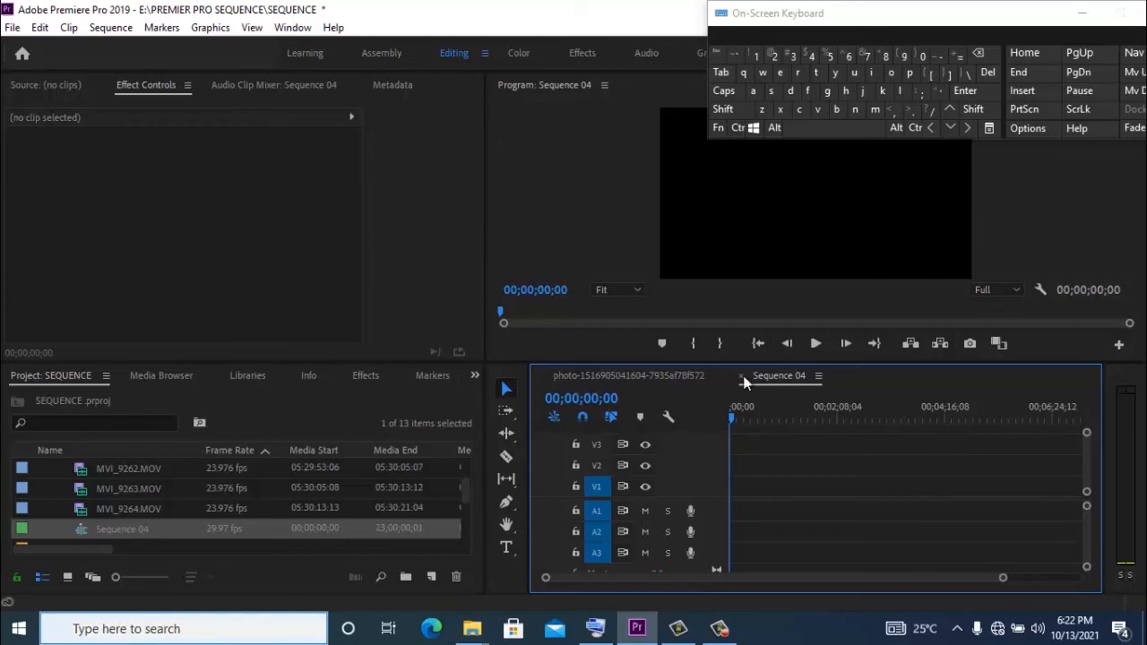
{"action": "left_click", "coordinate": [652, 375]}
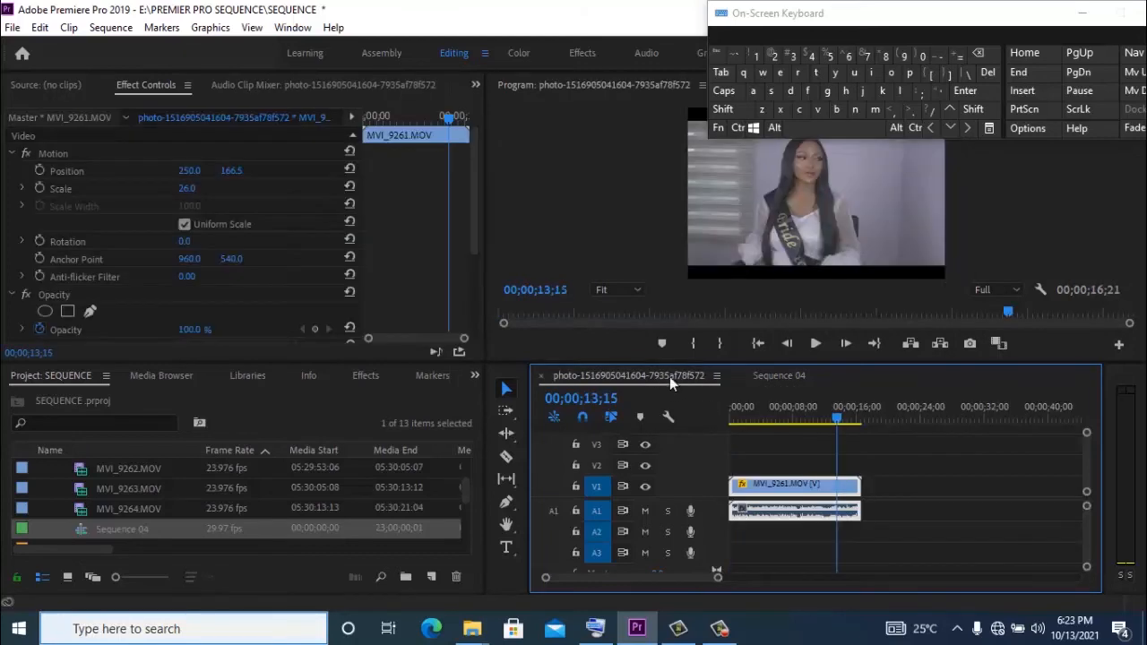
{"action": "left_click", "coordinate": [776, 377]}
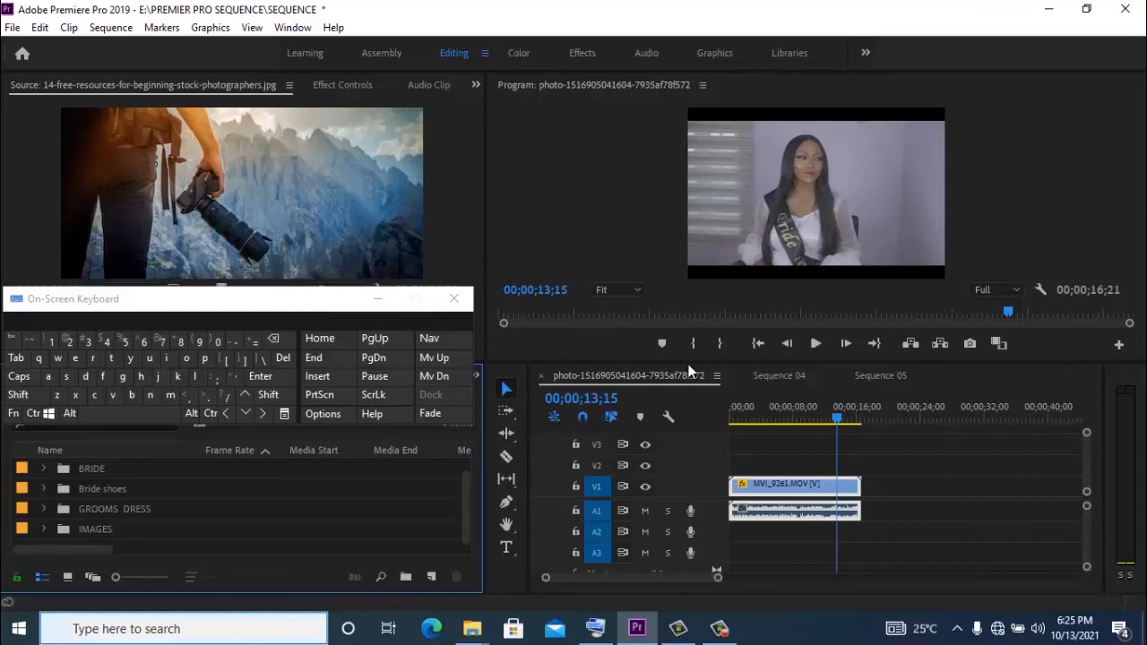
{"action": "left_click", "coordinate": [42, 466]}
{"action": "mouse_move", "coordinate": [469, 468]}
{"action": "left_mouse_down"}
{"action": "mouse_move", "coordinate": [467, 527]}
{"action": "mouse_move", "coordinate": [468, 466]}
{"action": "left_mouse_up"}
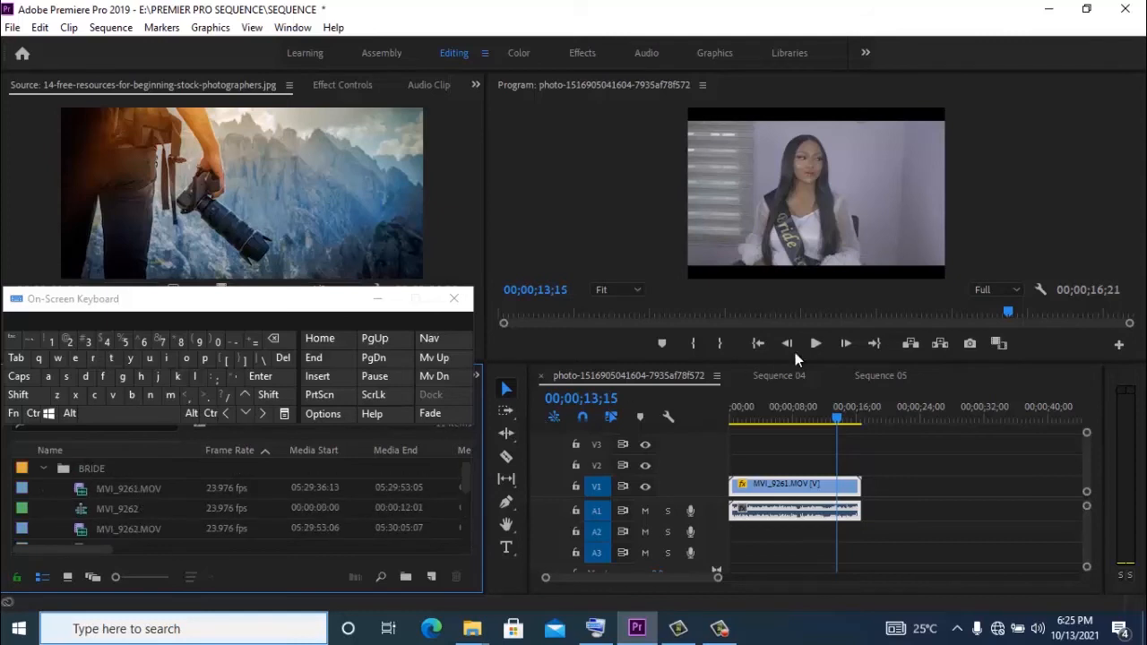
{"action": "left_click", "coordinate": [676, 381]}
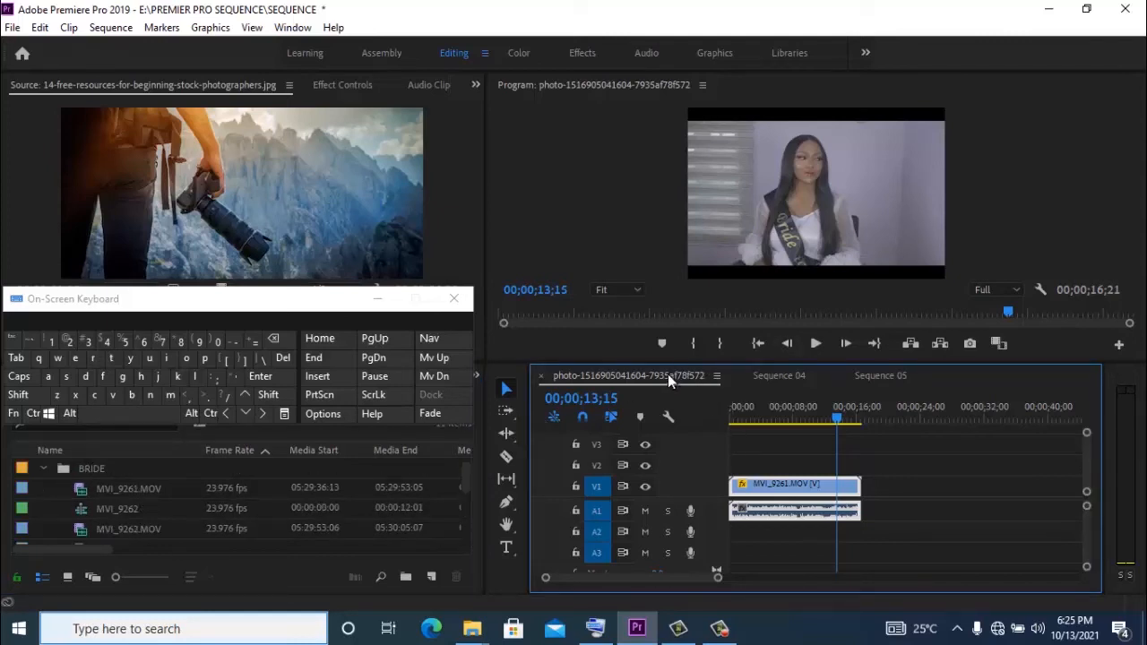
{"action": "right_click", "coordinate": [668, 376]}
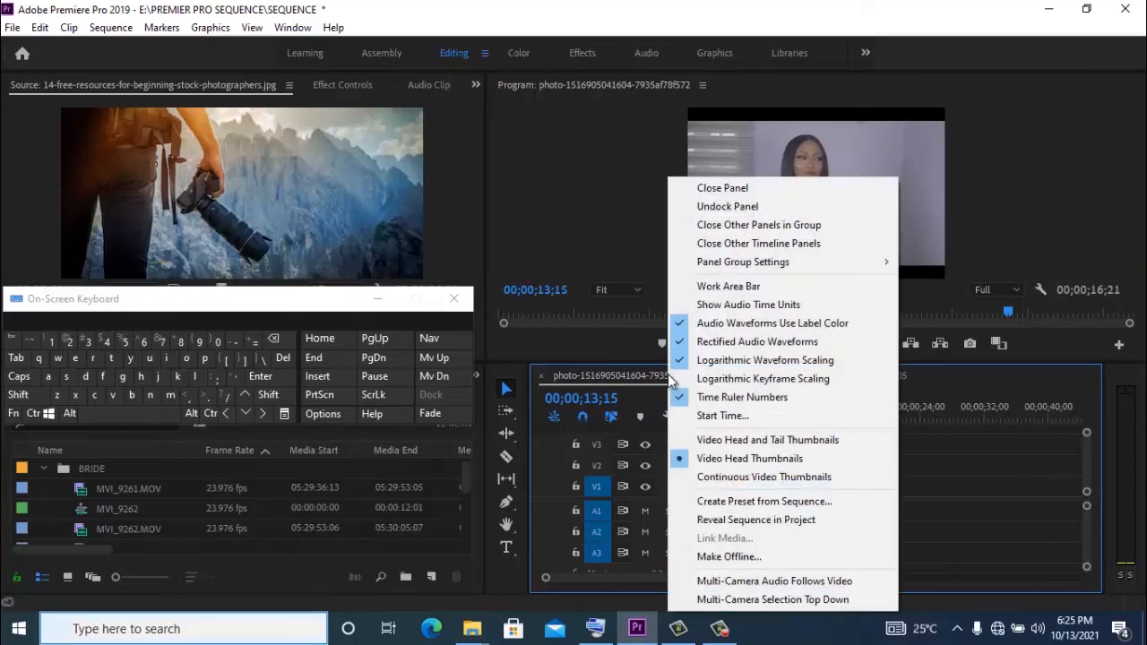
{"action": "left_click", "coordinate": [773, 522]}
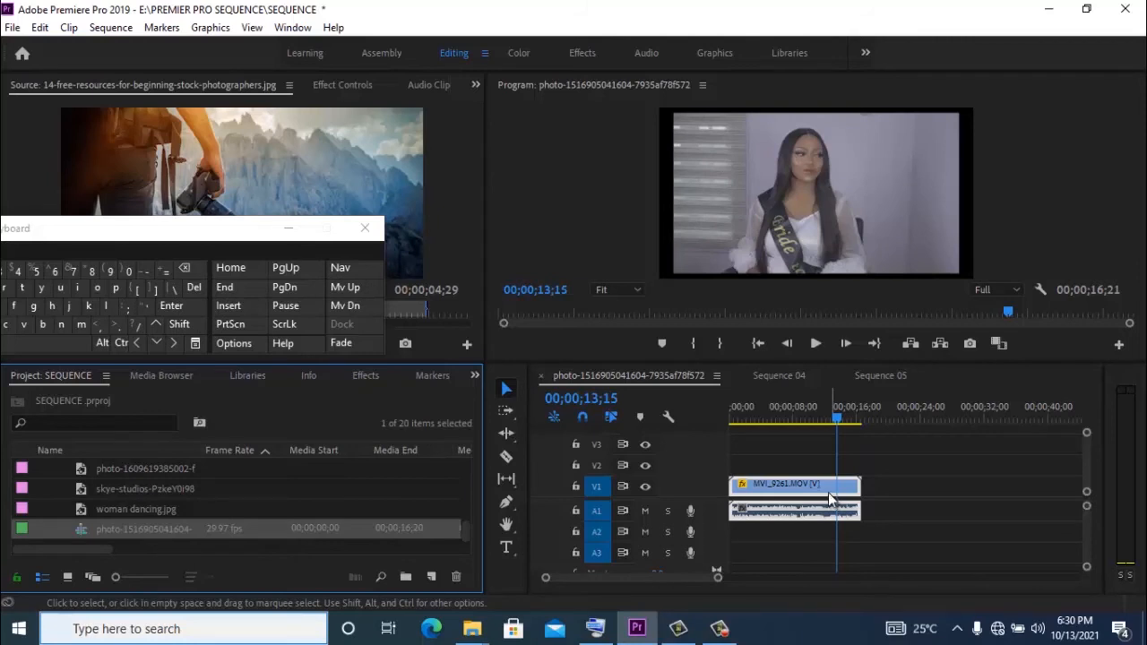
{"action": "left_click", "coordinate": [649, 377]}
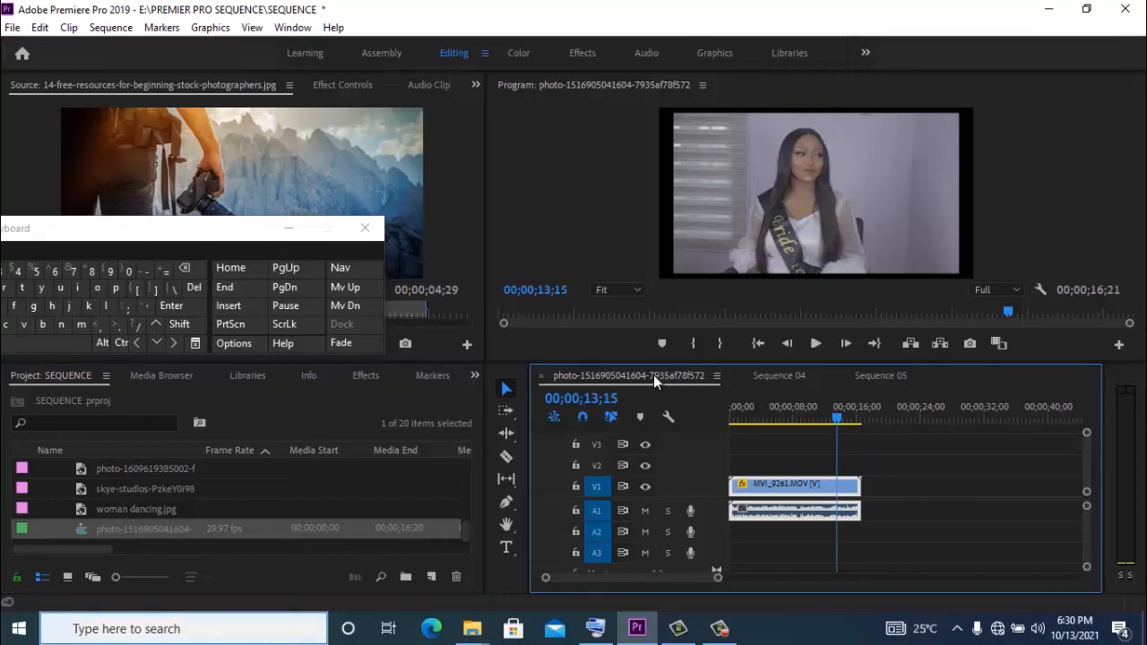
{"action": "right_click", "coordinate": [655, 379]}
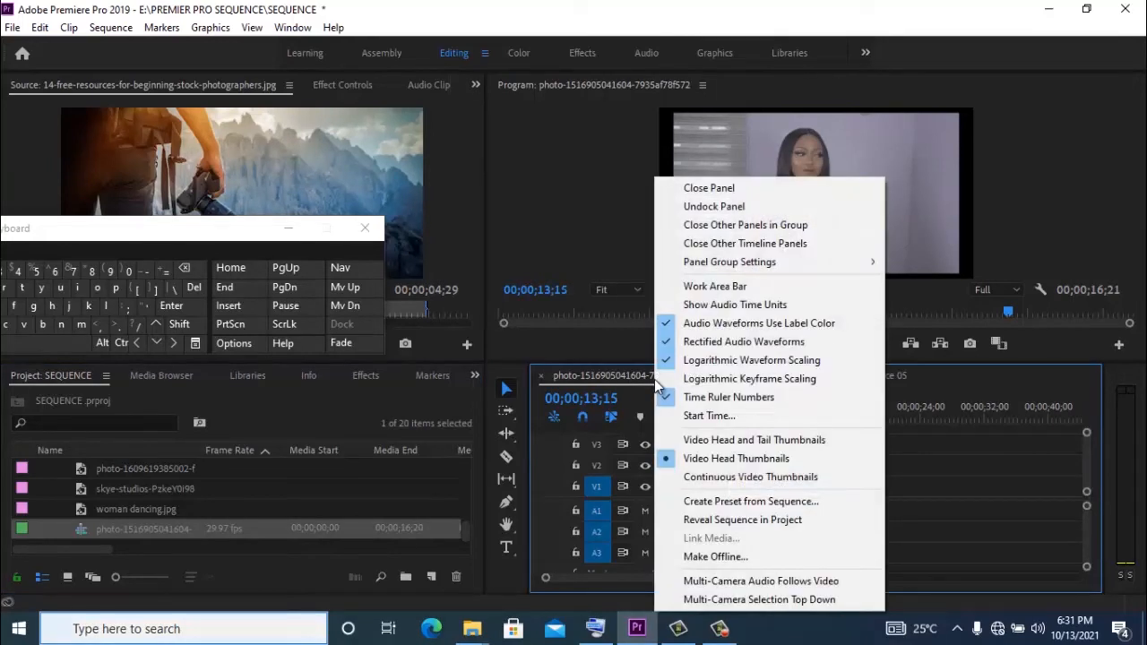
{"action": "left_click", "coordinate": [758, 502]}
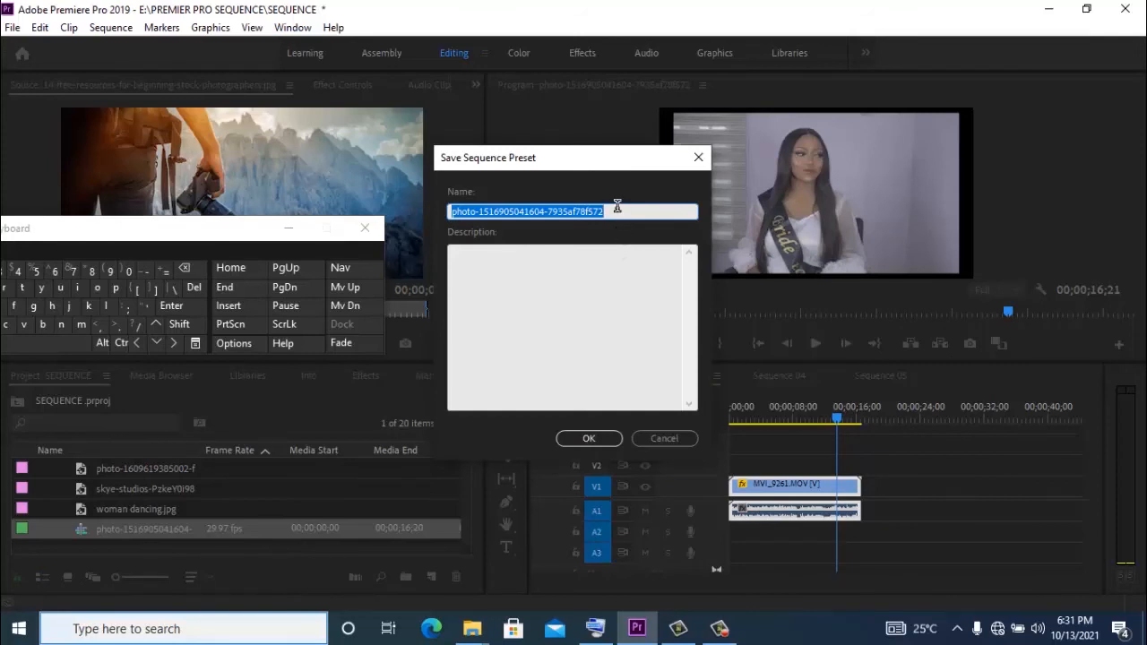
{"action": "left_click", "coordinate": [371, 379]}
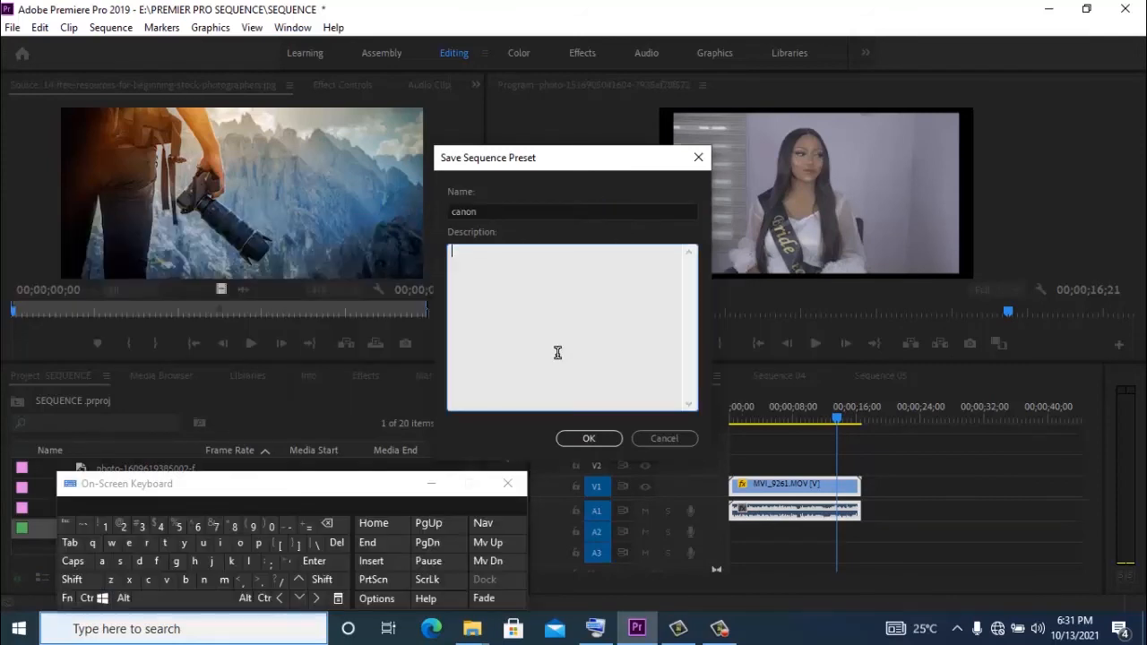
{"action": "left_click", "coordinate": [599, 438]}
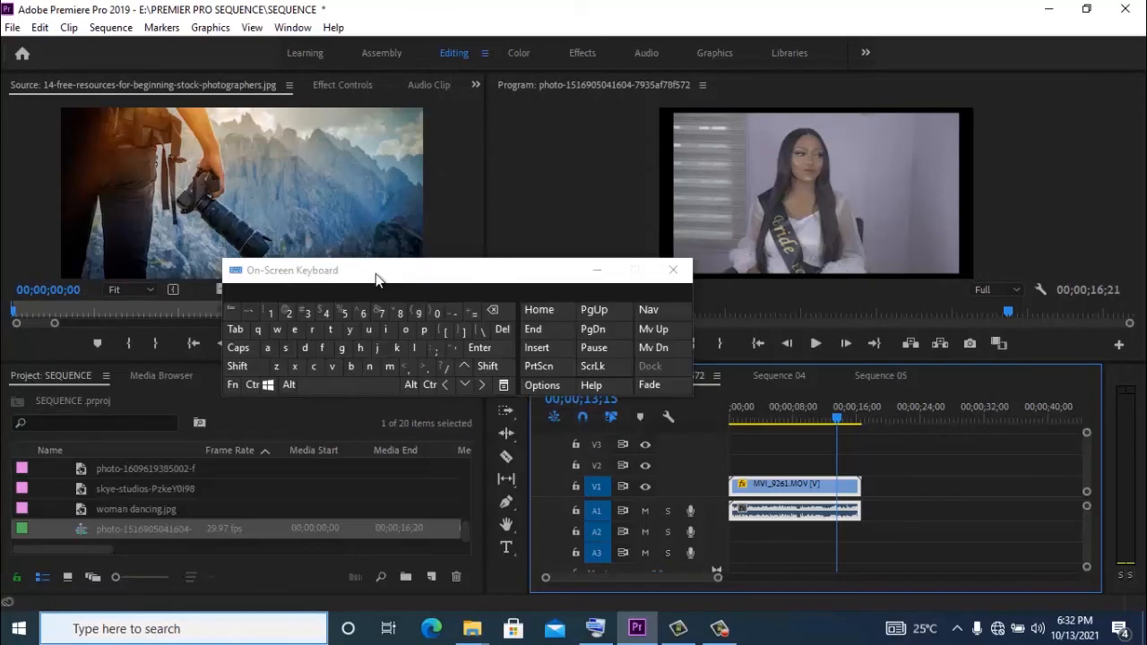
Create a new sequence from the custom canon preset, keeping the default sequence name.
{"action": "left_click", "coordinate": [12, 27]}
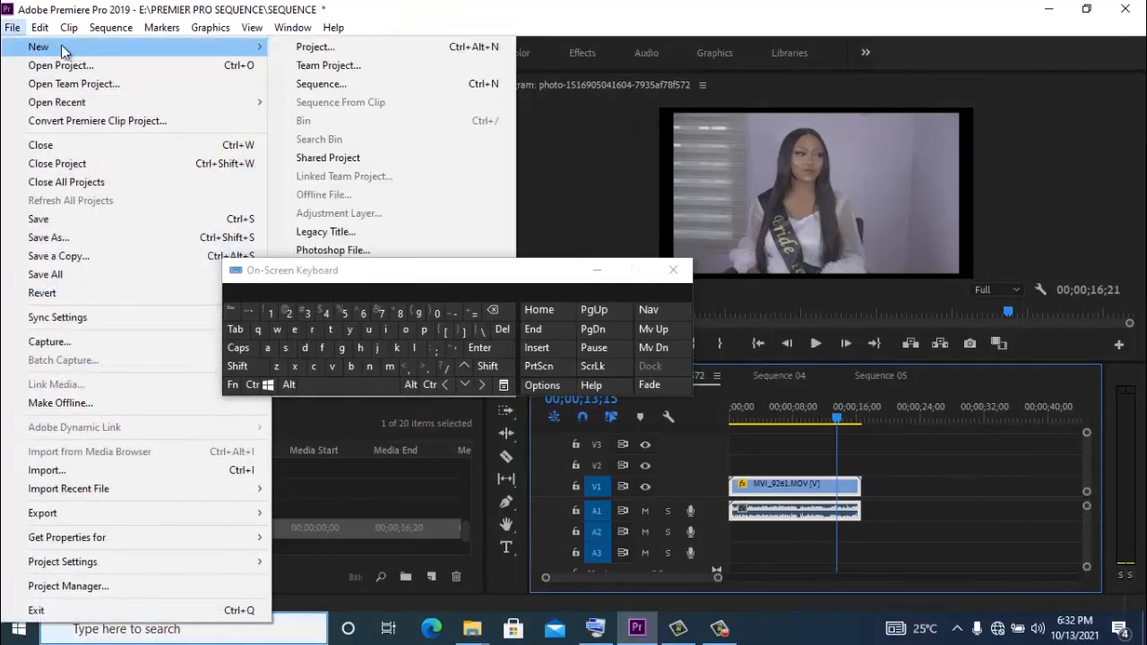
{"action": "left_click", "coordinate": [327, 84]}
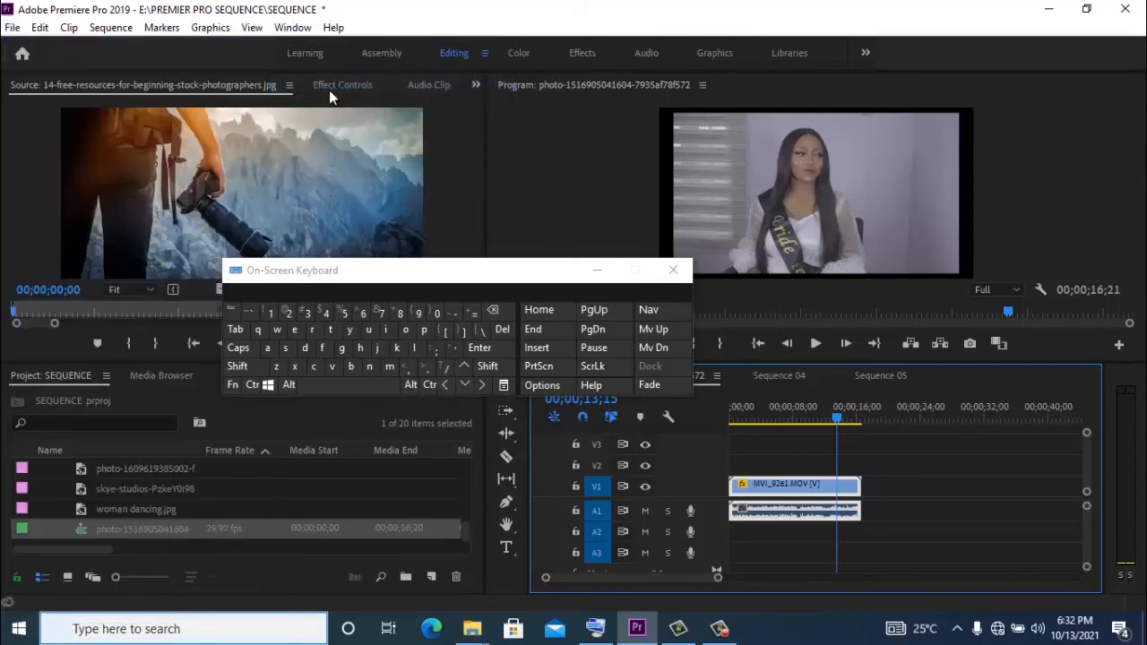
{"action": "left_click_drag", "start_coordinate": [435, 268], "coordinate": [937, 118]}
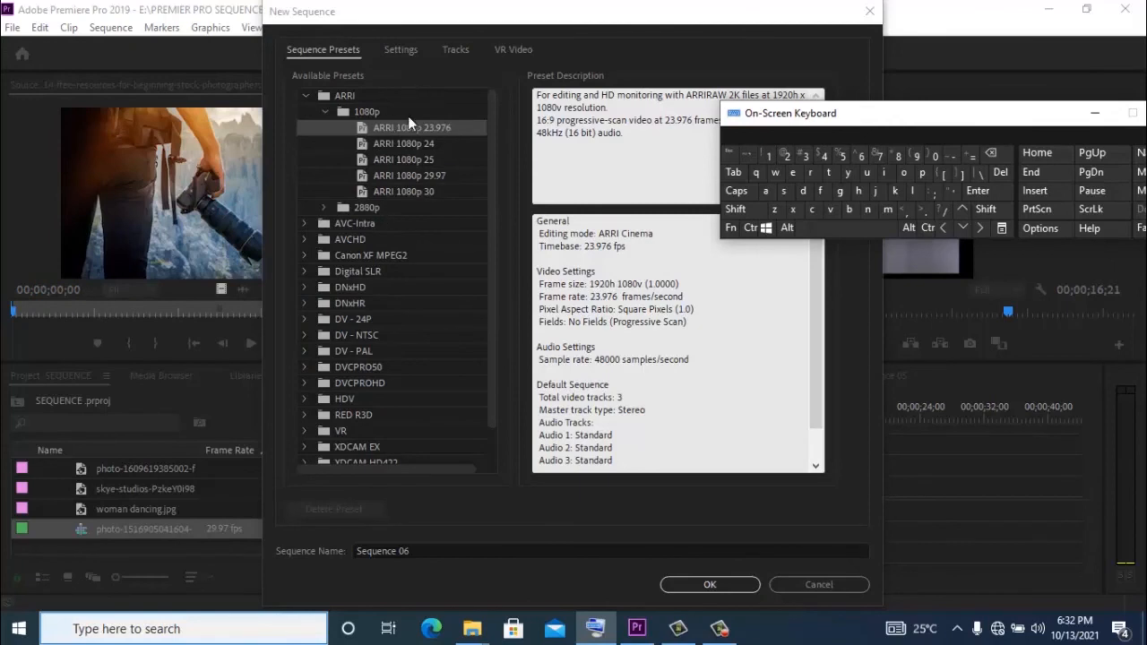
{"action": "left_click", "coordinate": [305, 95]}
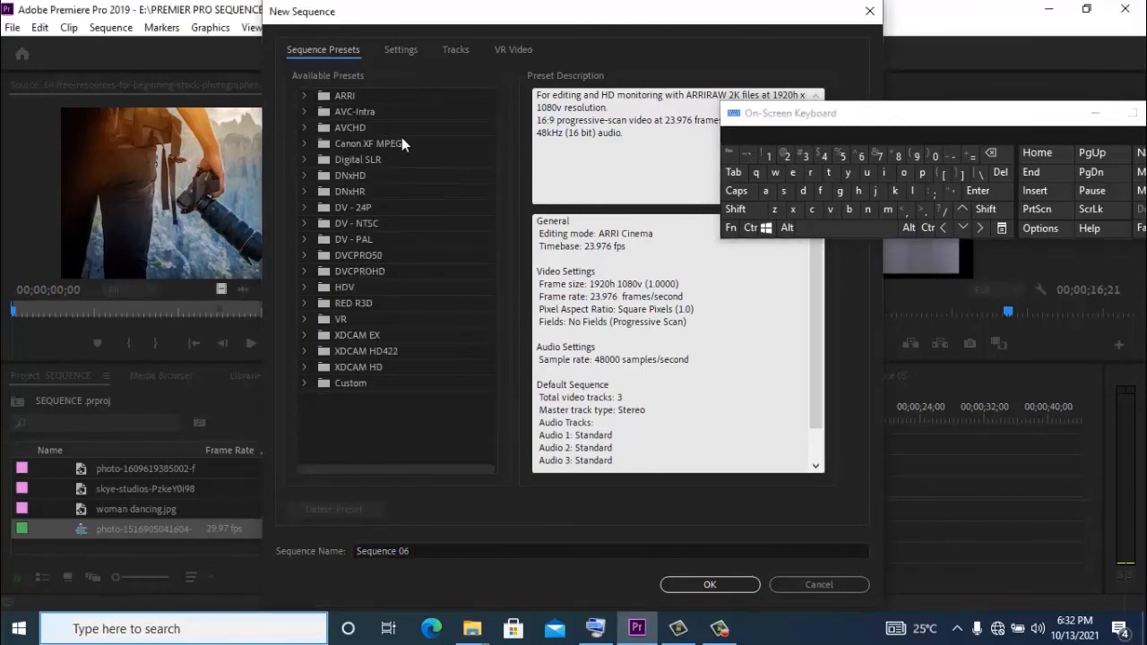
{"action": "left_click", "coordinate": [304, 383]}
{"action": "left_click", "coordinate": [427, 401]}
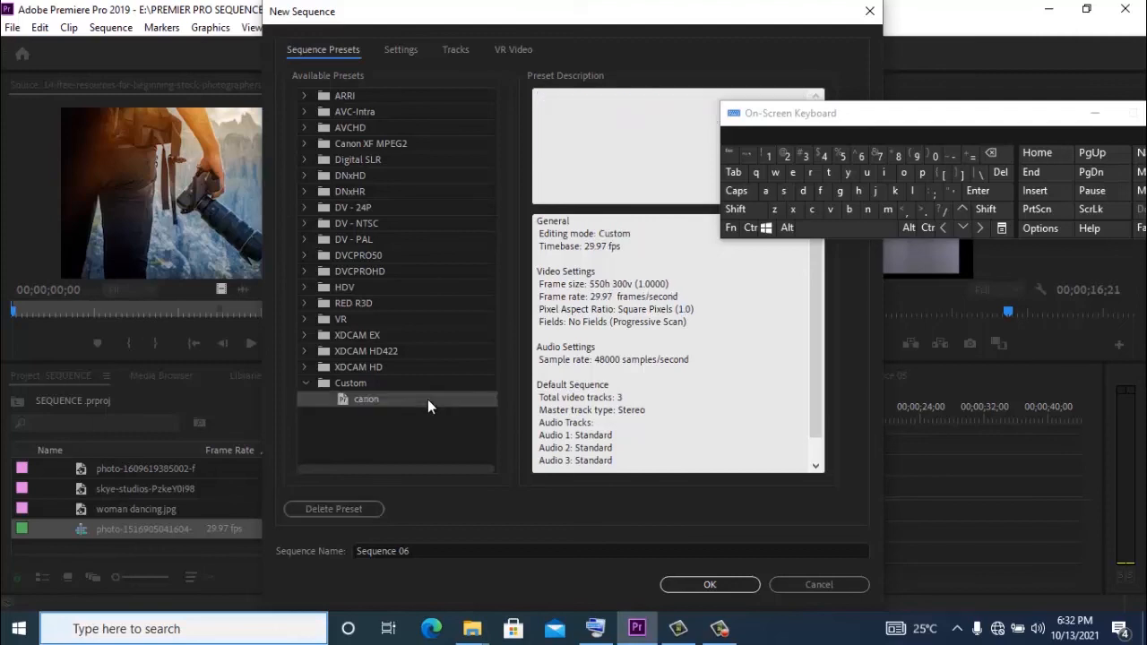
{"action": "left_click", "coordinate": [701, 590]}
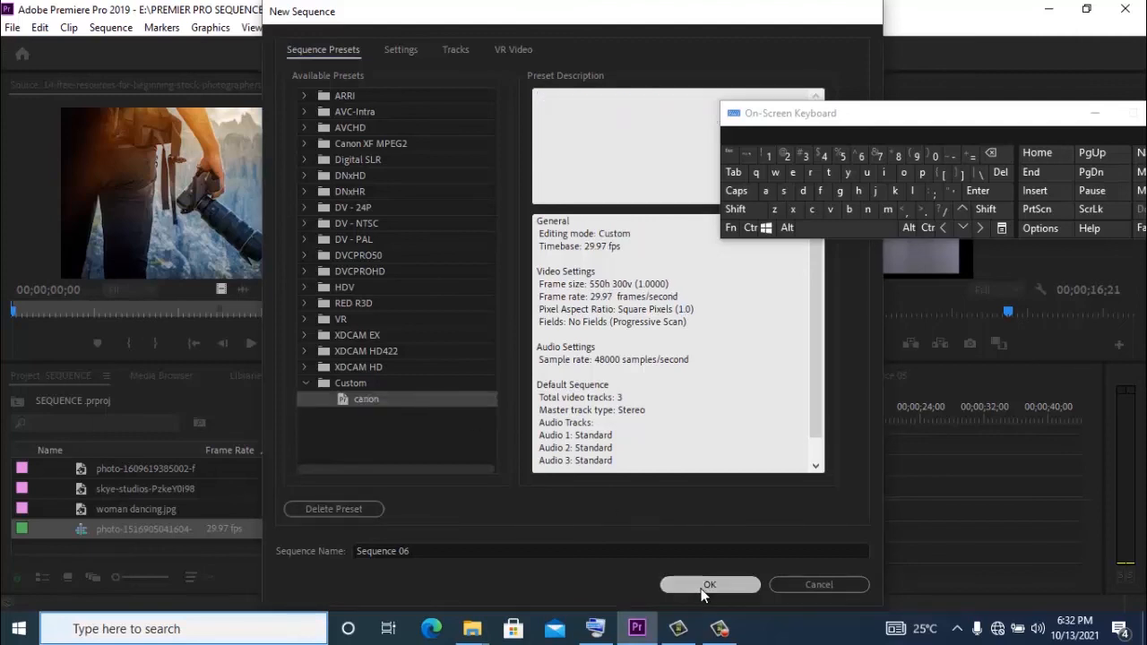
Close the MVI_9262 sequence in the timeline and move the on-screen keyboard out of the way.
{"action": "left_click_drag", "start_coordinate": [1024, 120], "coordinate": [442, 151]}
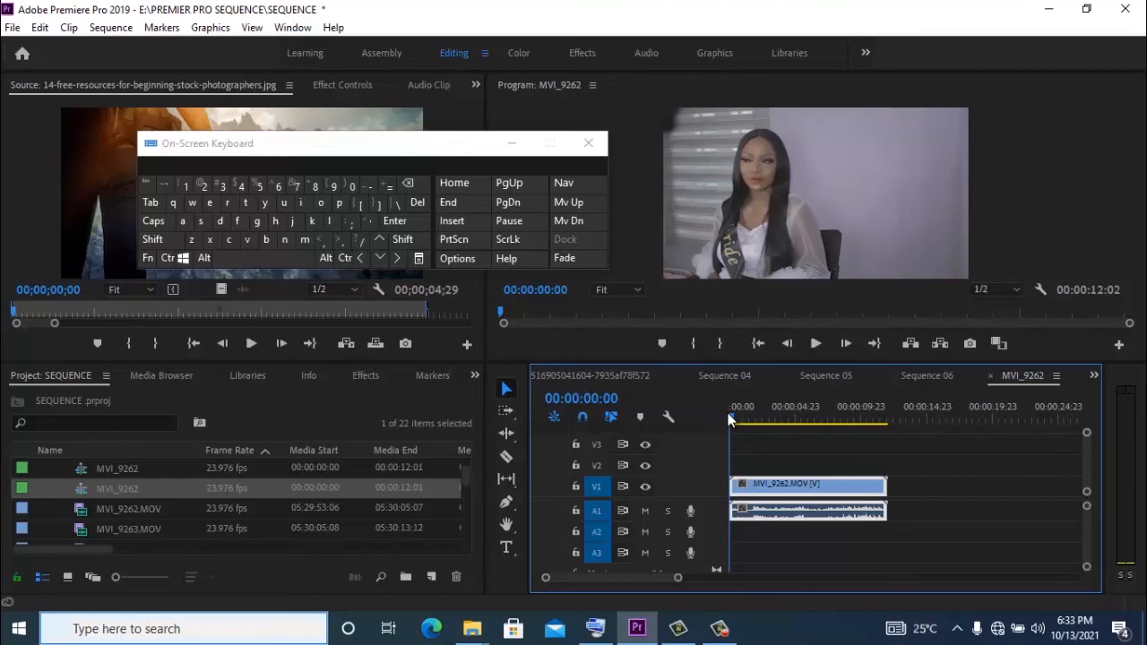
{"action": "left_click", "coordinate": [991, 376]}
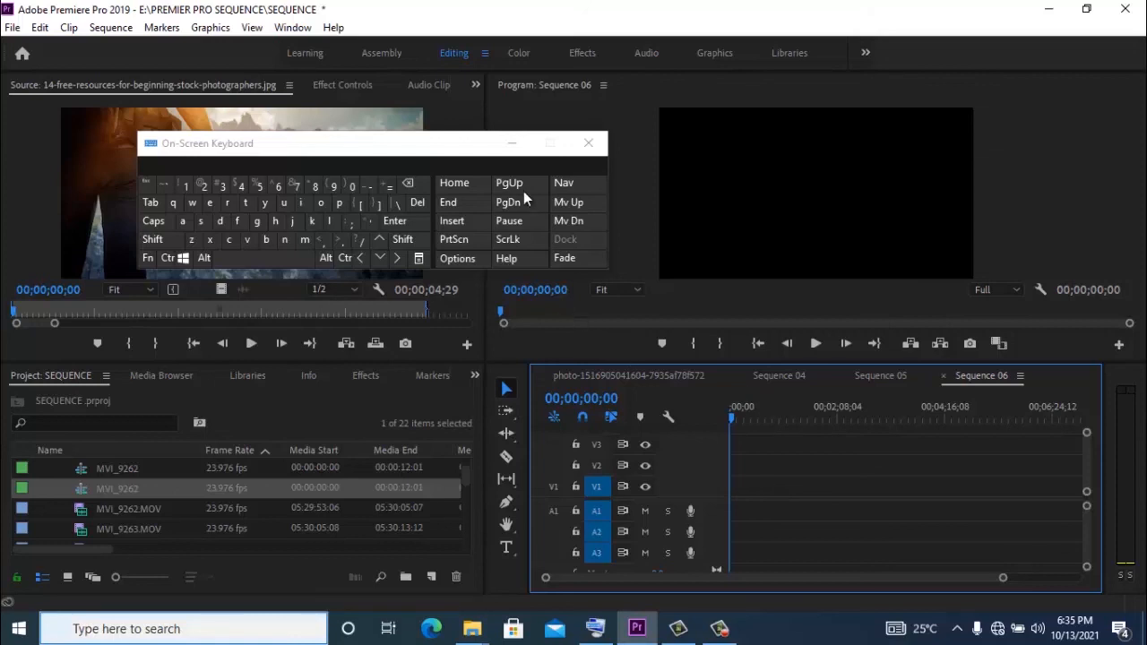
{"action": "left_click_drag", "start_coordinate": [484, 143], "coordinate": [376, 13]}
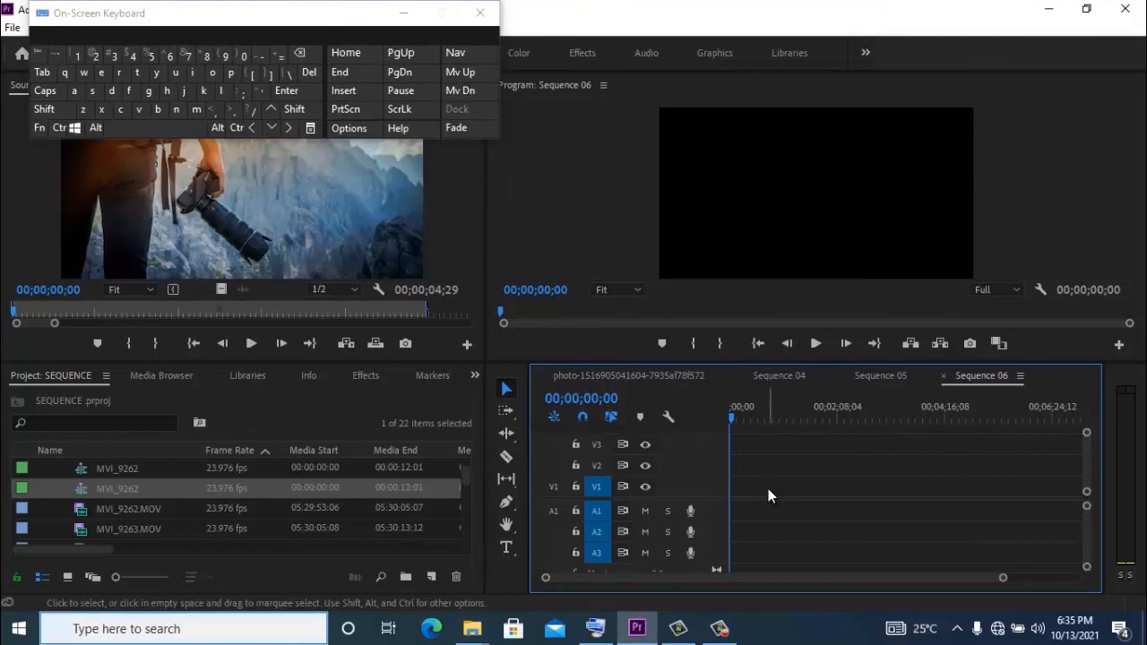